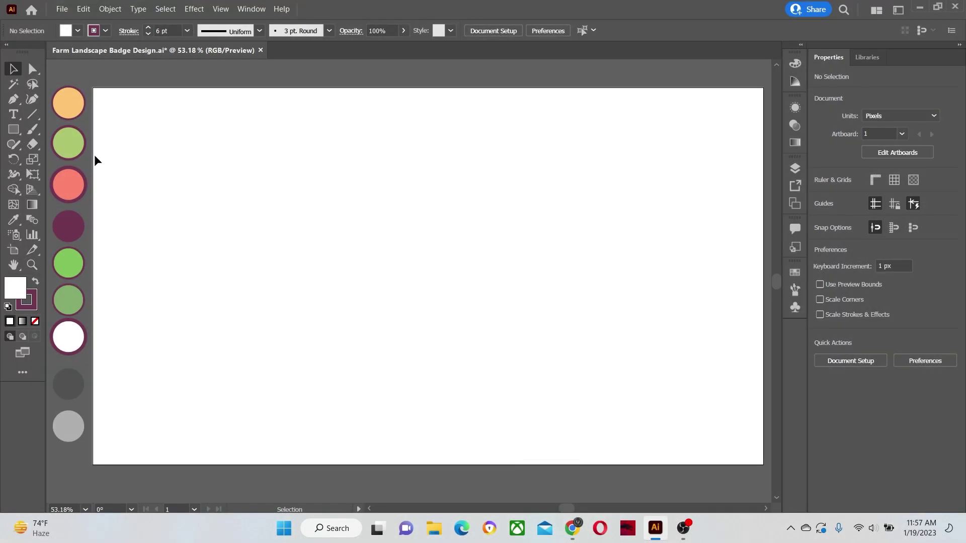
Step: Draw a rectangle about 263 × 401 px near the artboard's centre and fully round its corners into a capsule
drag(14, 130, 80, 128)
mouse_move(330, 166)
mouse_down()
mouse_move(433, 294)
mouse_move(469, 377)
mouse_up()
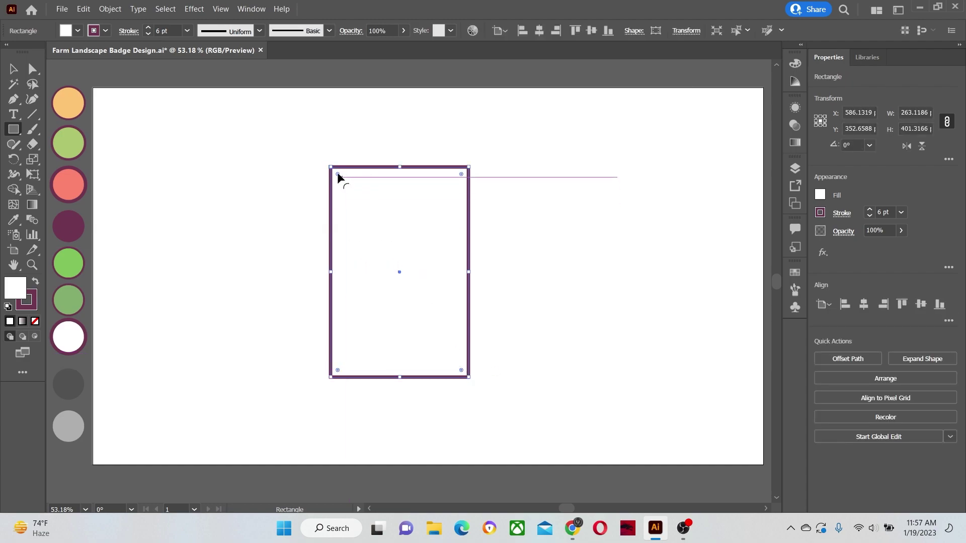
drag(337, 173, 397, 274)
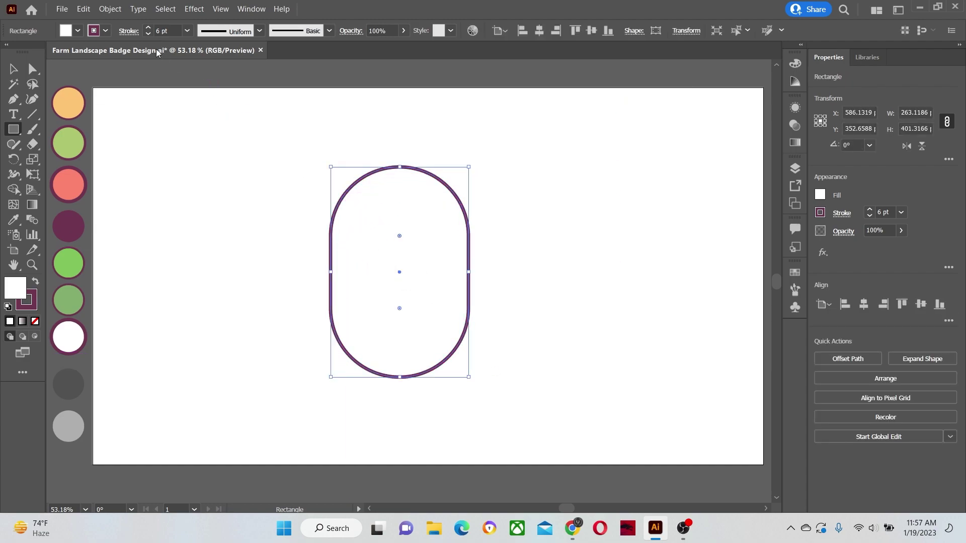
Step: Create an inner outline by offsetting the capsule's path 20 px inward
click(112, 10)
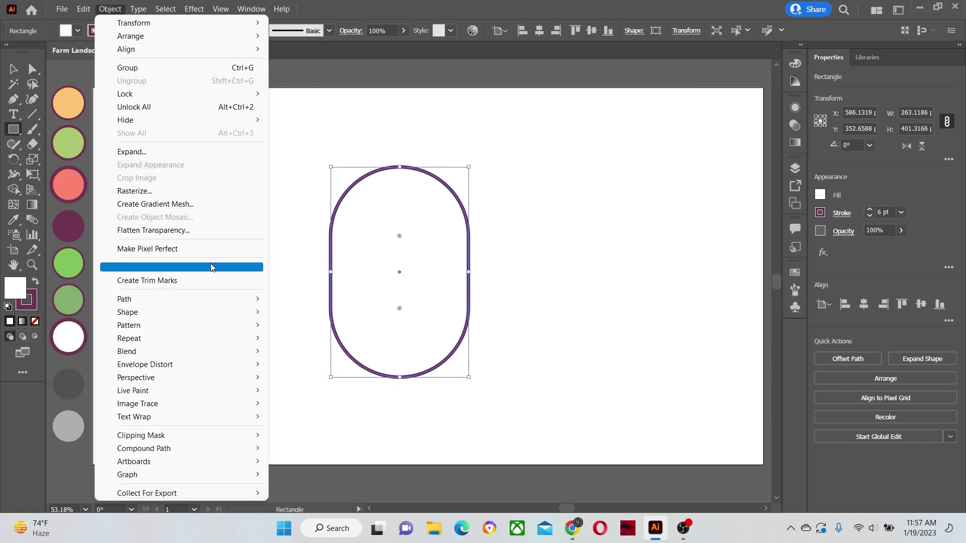
mouse_move(229, 299)
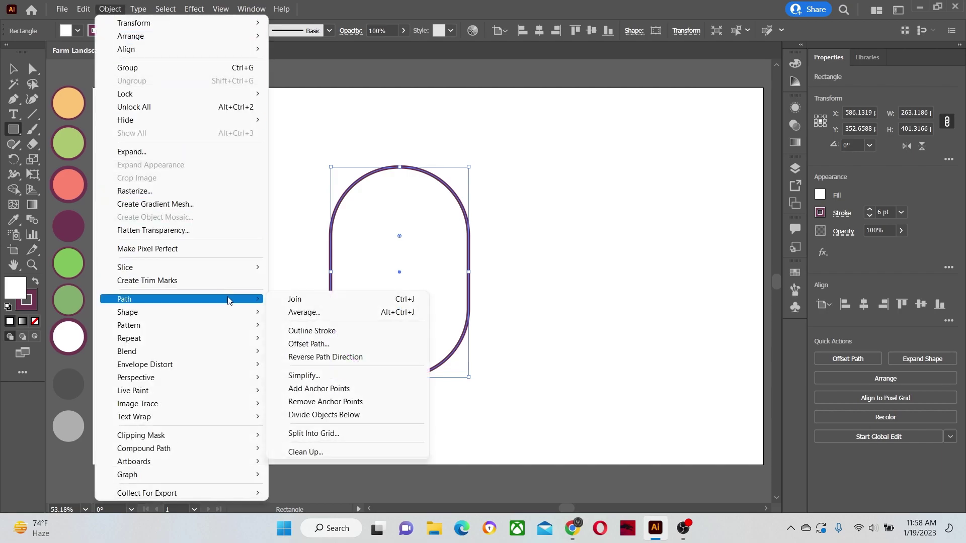
click(322, 344)
text(-20)
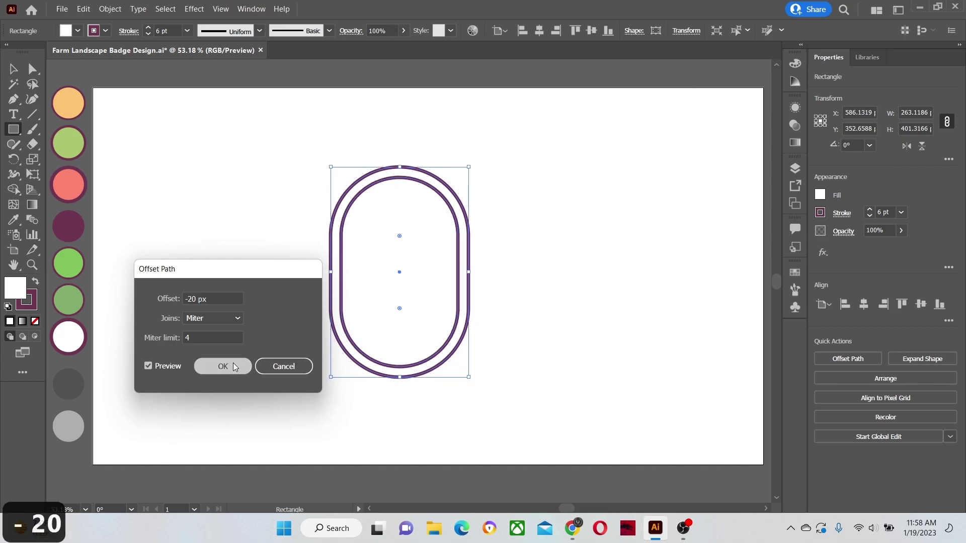
click(233, 364)
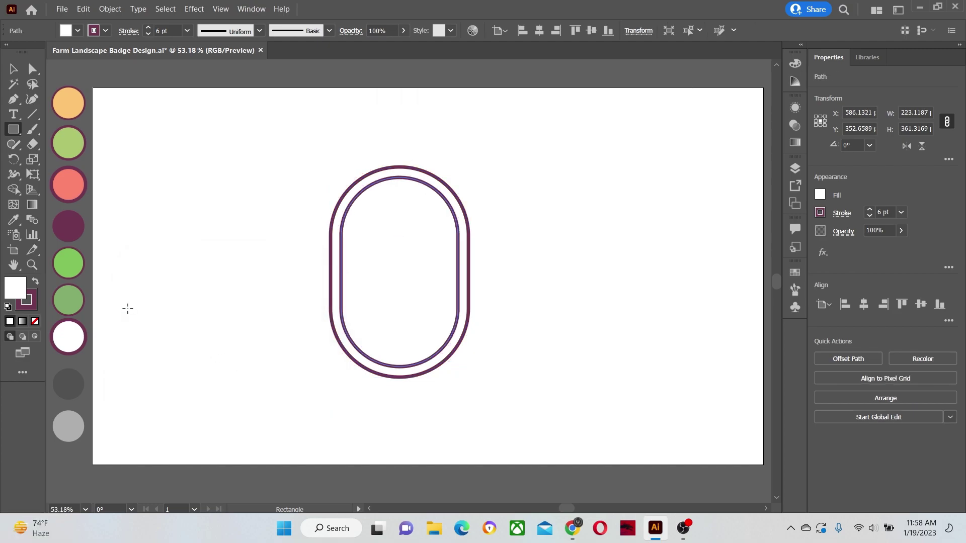
Step: Draw a closed hill shape with the Pen tool over the capsule's lower part, rising to a rounded crest at the right
click(14, 100)
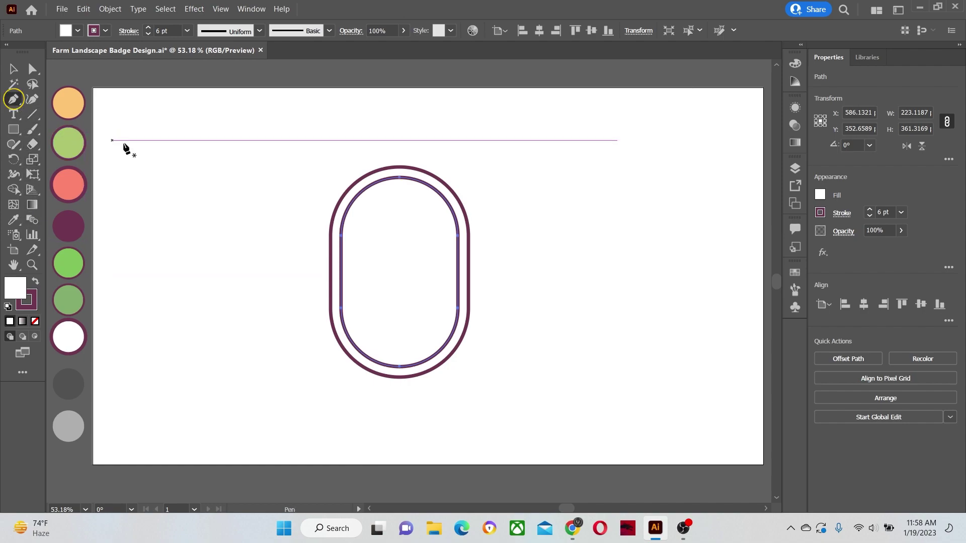
click(477, 262)
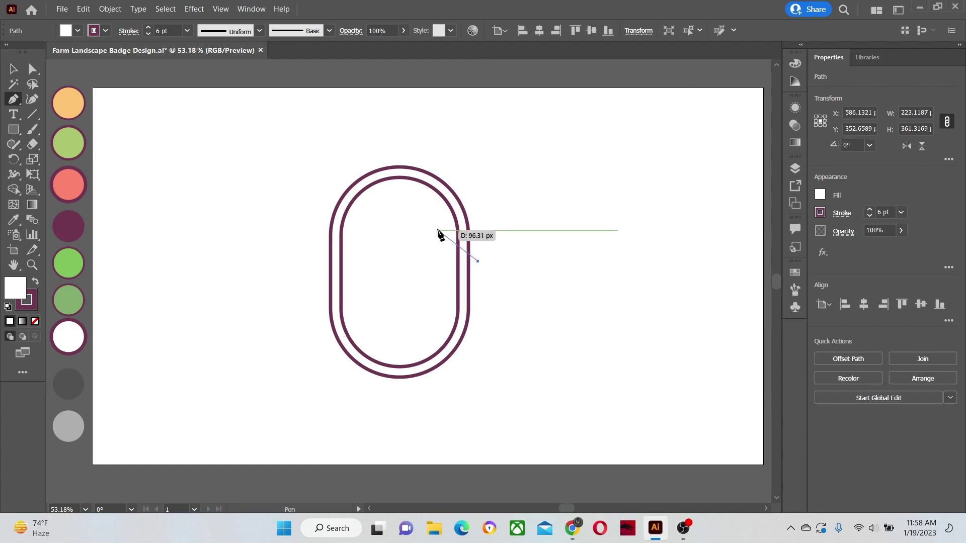
drag(438, 231, 425, 232)
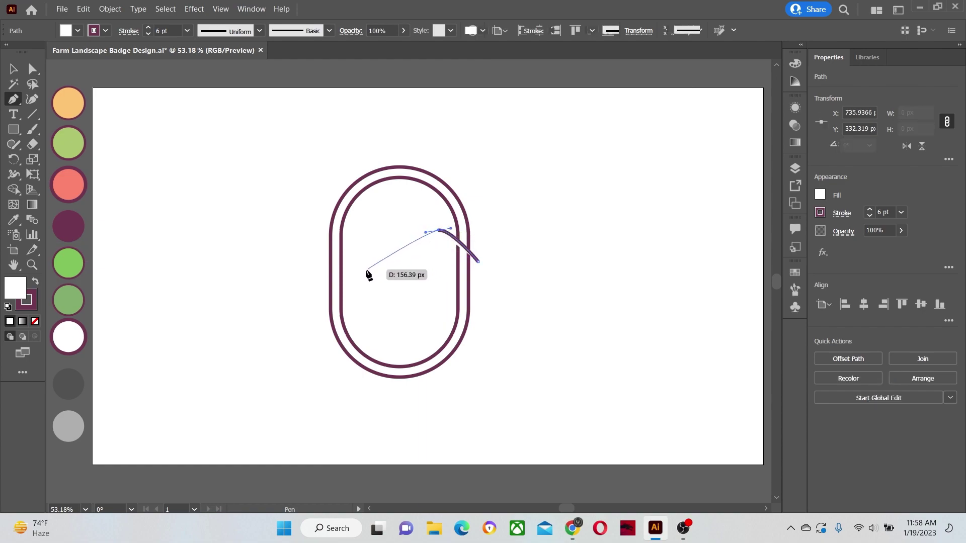
click(318, 292)
click(312, 397)
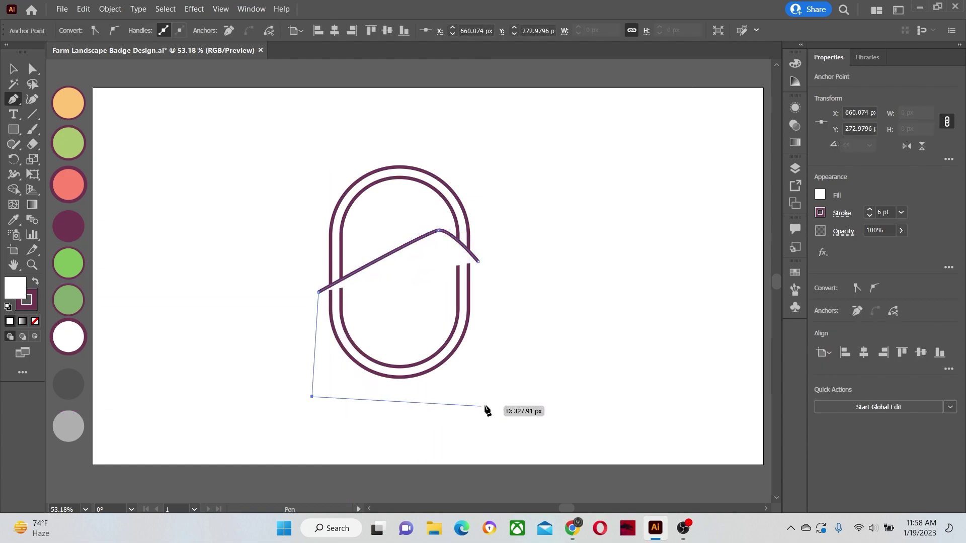
click(491, 392)
click(477, 262)
Step: Trim the hill to the inner capsule with Shape Builder and apply the dark purple swatch's colour to it
key(v)
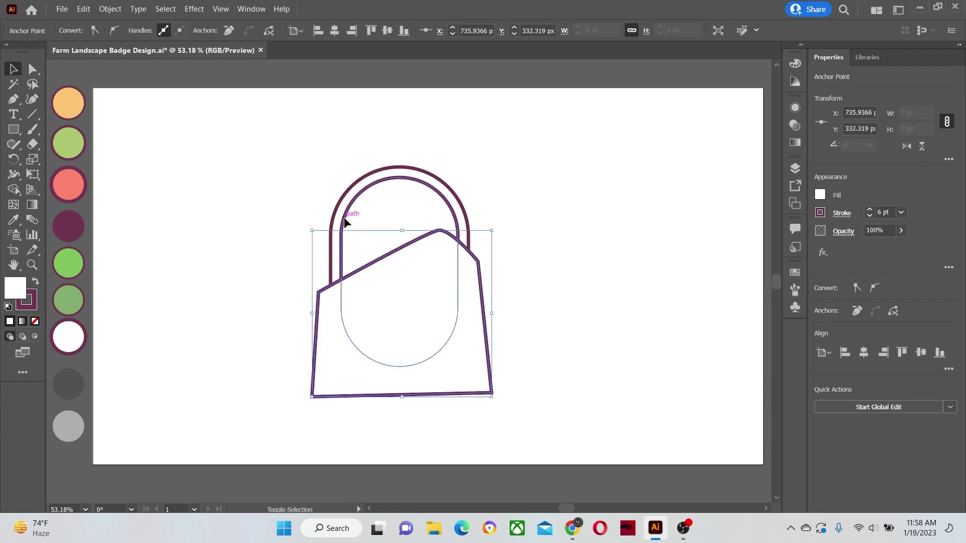
shift+click(345, 221)
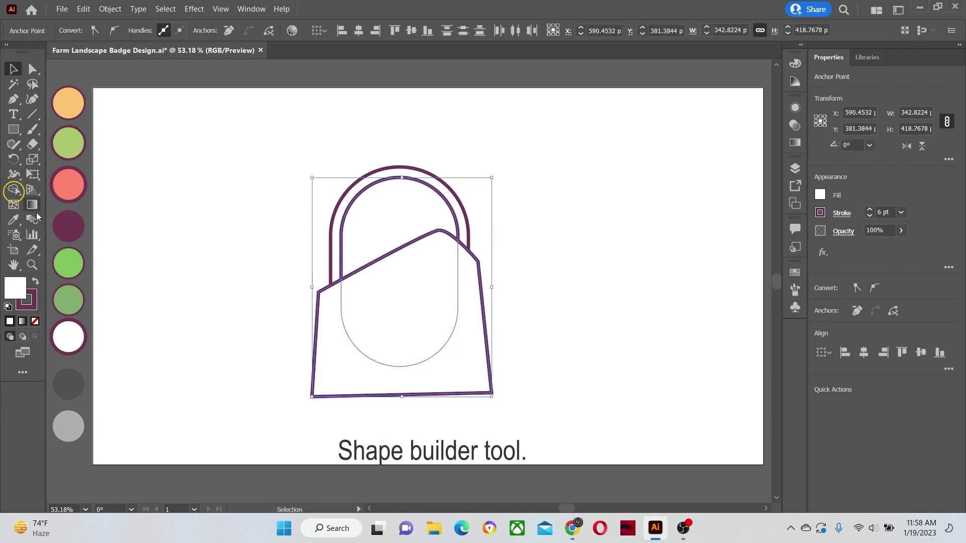
click(13, 190)
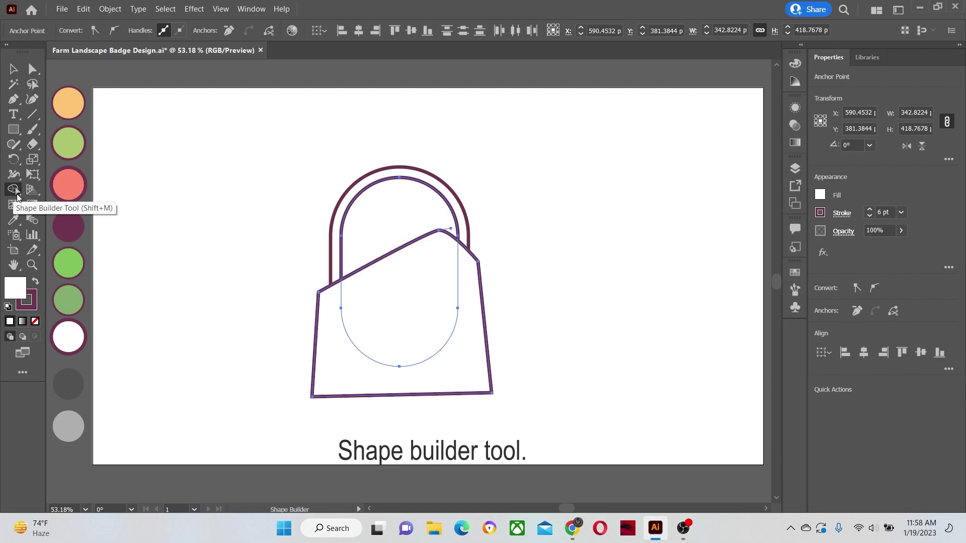
alt+click(326, 341)
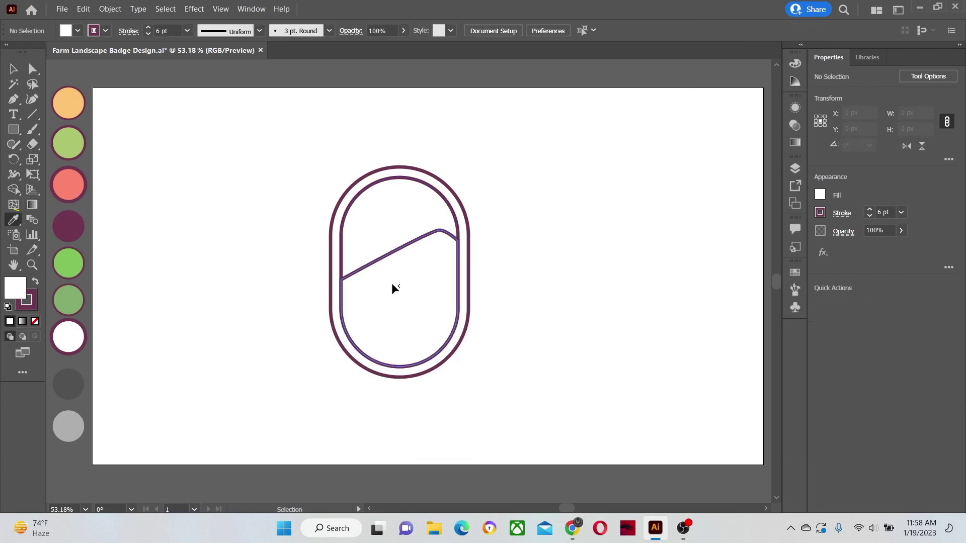
key(i)
click(68, 227)
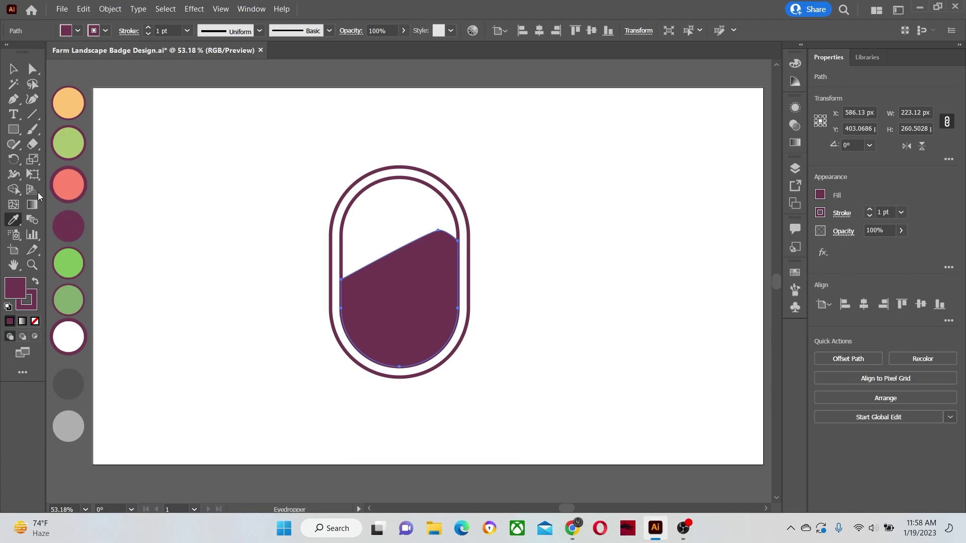
Step: Draw a closed mountain shape with the Pen tool, peaking at the left inside the capsule and extending past its lower edge
click(13, 101)
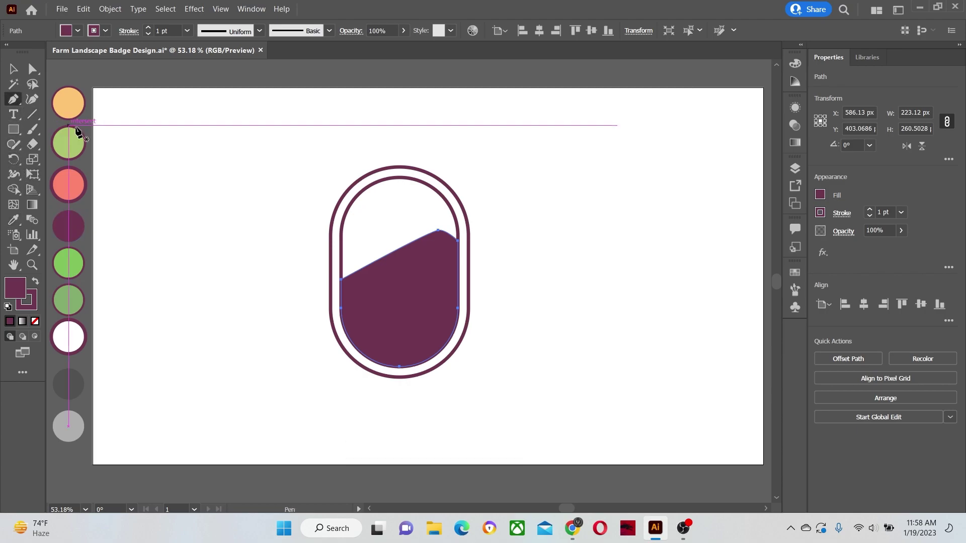
click(426, 276)
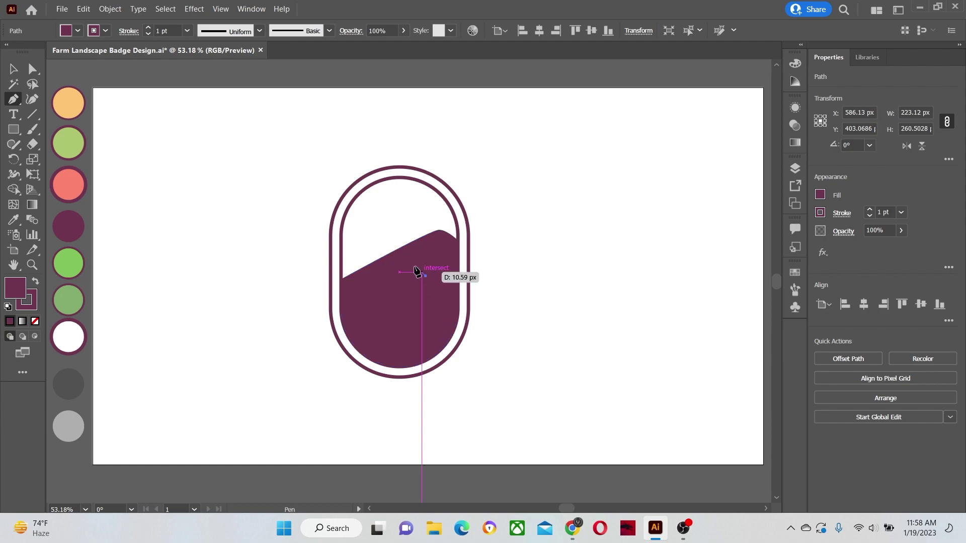
drag(363, 234, 354, 241)
click(323, 293)
click(337, 363)
click(433, 386)
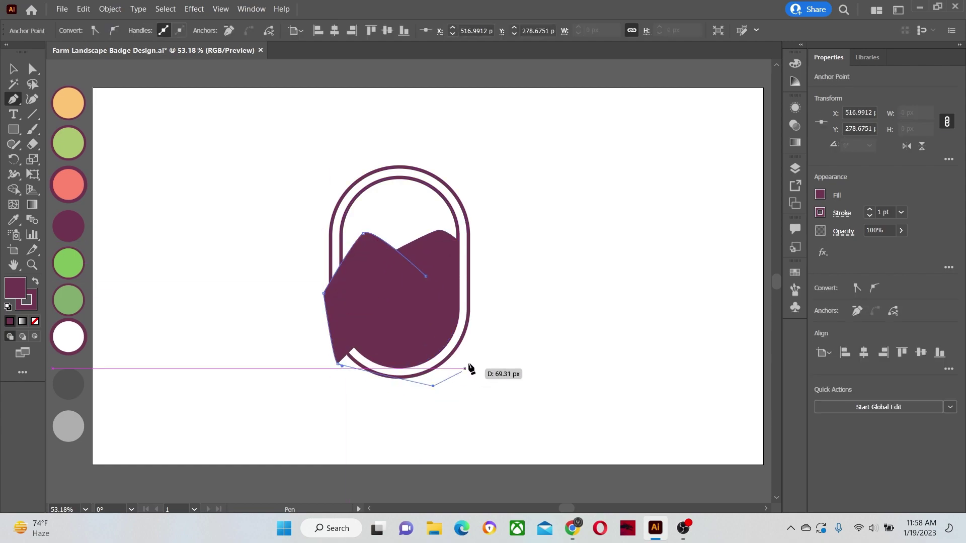
click(477, 352)
click(426, 276)
Step: Draw a second, taller closed mountain with the Pen tool, peaking at the capsule's centre and overlapping the first
click(467, 263)
drag(396, 218, 388, 221)
click(330, 290)
click(336, 337)
click(421, 352)
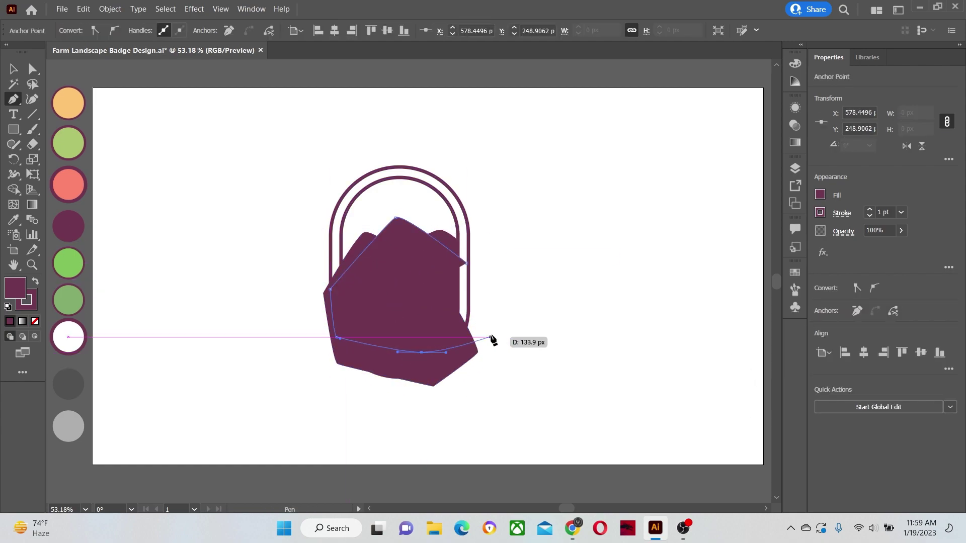
click(493, 332)
click(466, 262)
Step: Sample the muted green swatch for the central mountain and the bright green swatch for the left mountain
key(i)
click(69, 299)
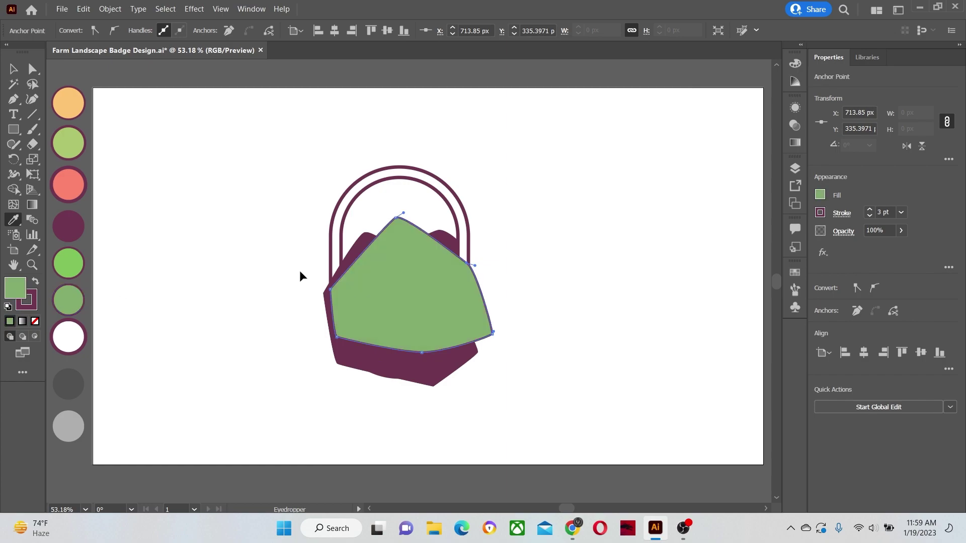
ctrl+click(353, 257)
click(79, 262)
Step: Cut away the parts of both mountains outside the inner capsule with the Shape Builder tool
key(v)
shift+click(341, 250)
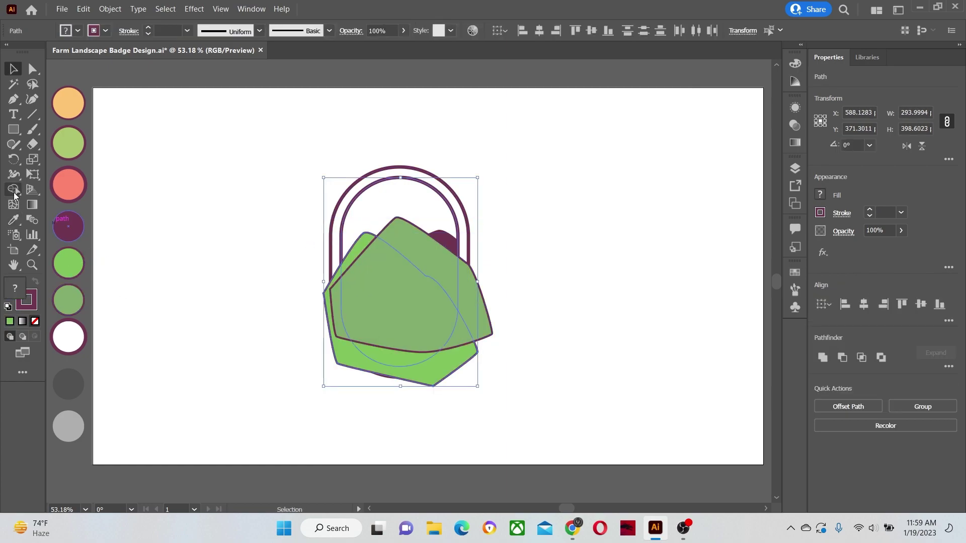
click(13, 190)
alt+click(334, 323)
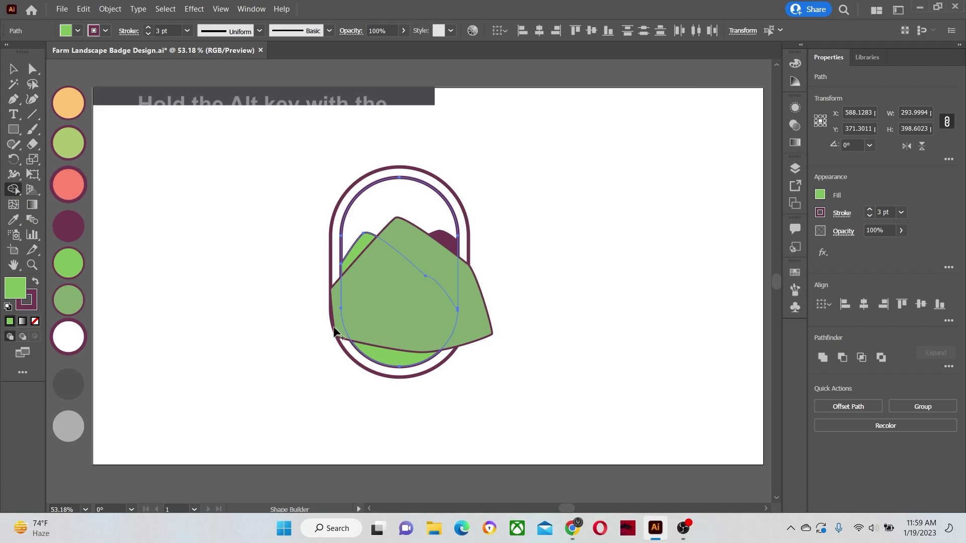
ctrl+shift+click(480, 324)
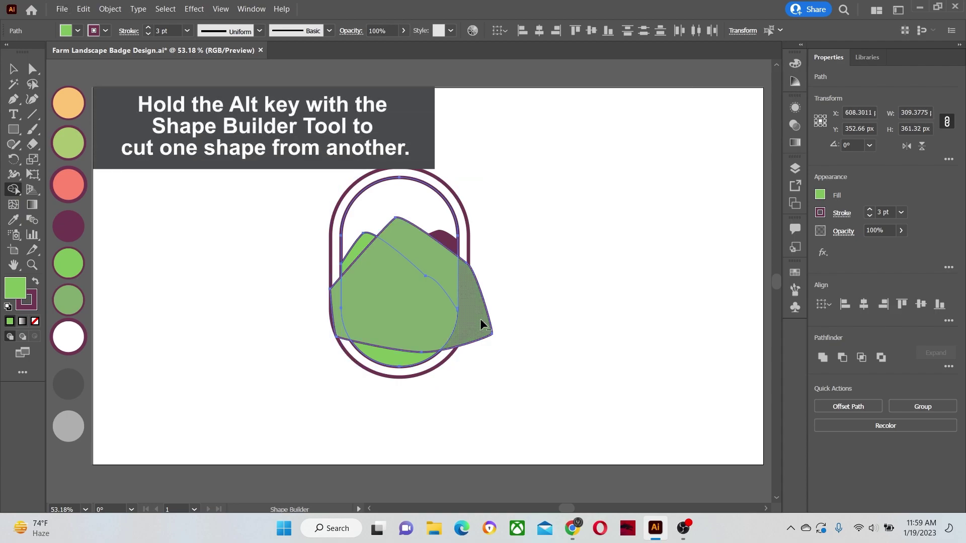
alt+click(481, 324)
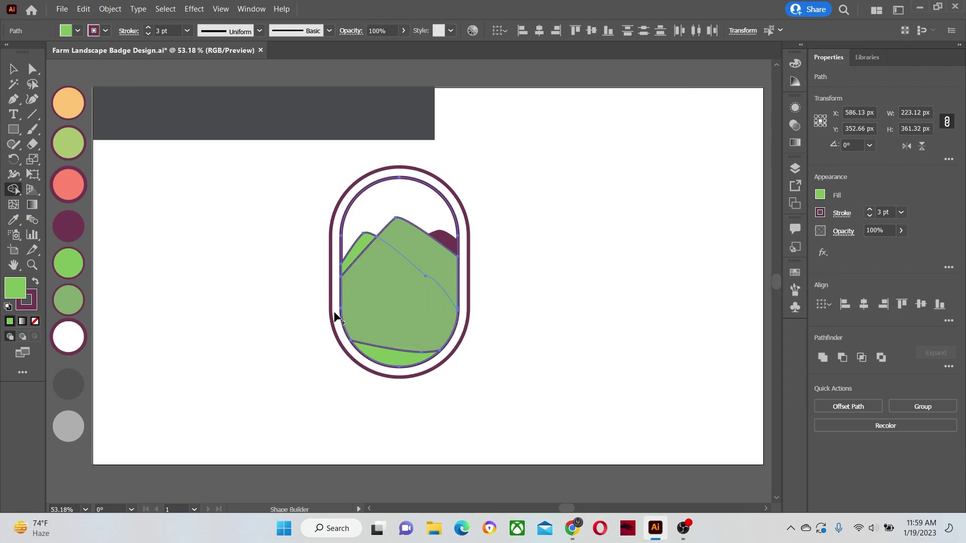
Step: Send the central mountain behind the left one, and the left mountain behind the purple hill
ctrl+click(407, 272)
key(ctrl+bracketleft)
key(ctrl+bracketleft)
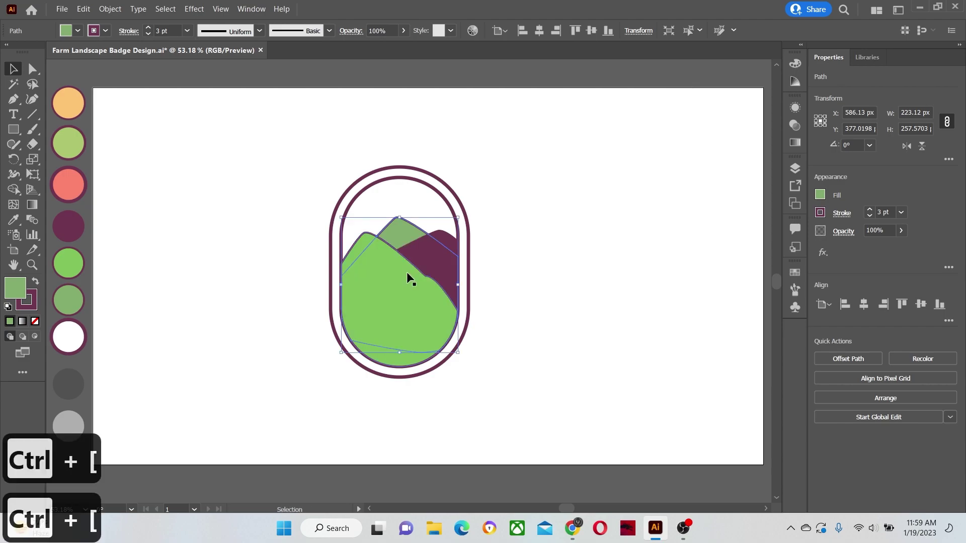
ctrl+click(392, 299)
key(ctrl+bracketleft)
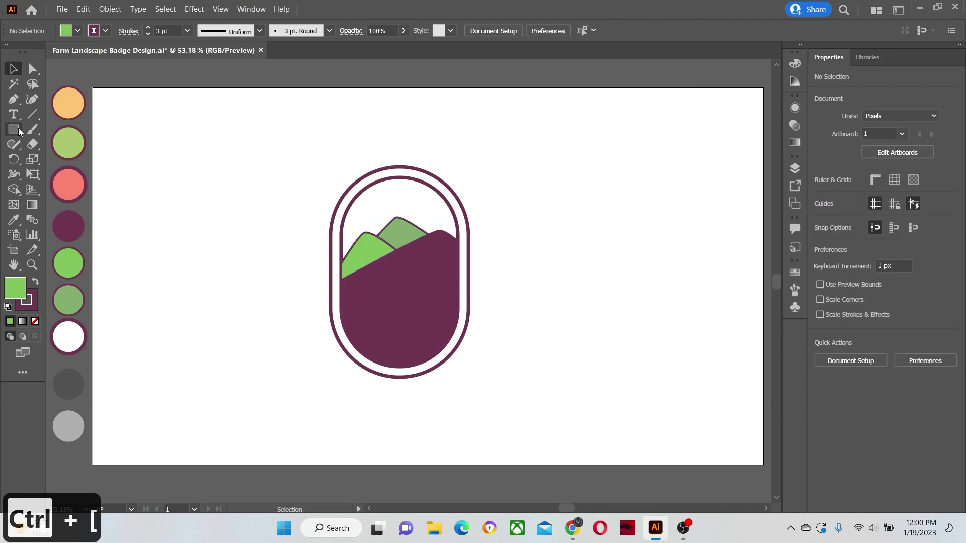
Step: Draw a banner rectangle about 303 × 71 px across the capsule and place a copy lower left, narrowed to about 67 px
click(16, 130)
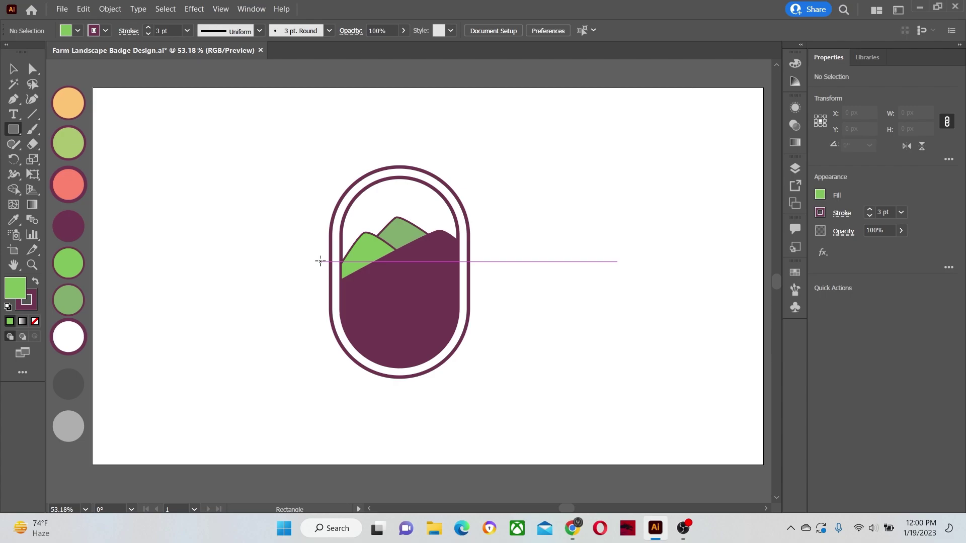
drag(320, 261, 480, 299)
key(v)
mouse_move(402, 284)
mouse_down()
mouse_move(390, 296)
mouse_move(398, 290)
mouse_up()
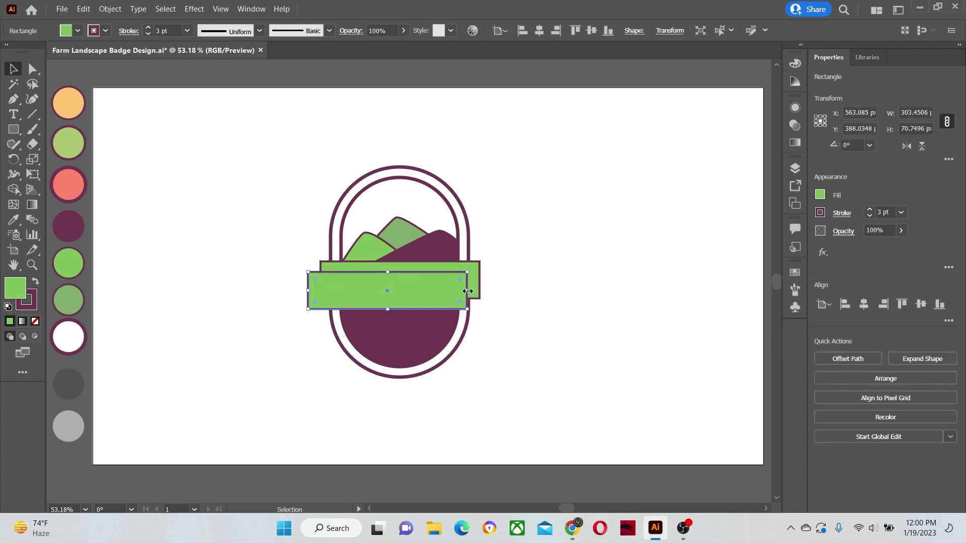
drag(467, 285, 431, 310)
Step: Add an anchor point midway on the small rectangle's left edge and pull it outward to form a pointed tail
click(31, 264)
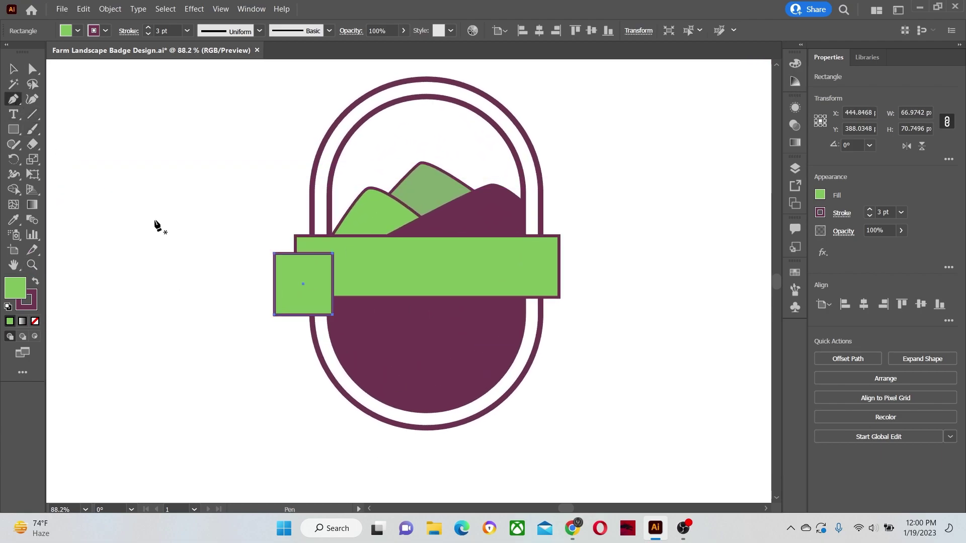
click(275, 286)
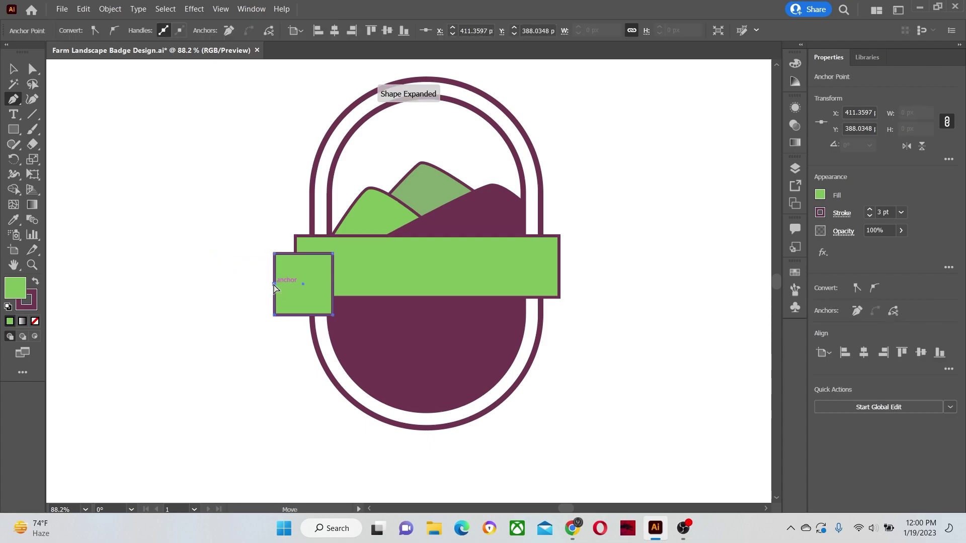
drag(275, 284, 255, 282)
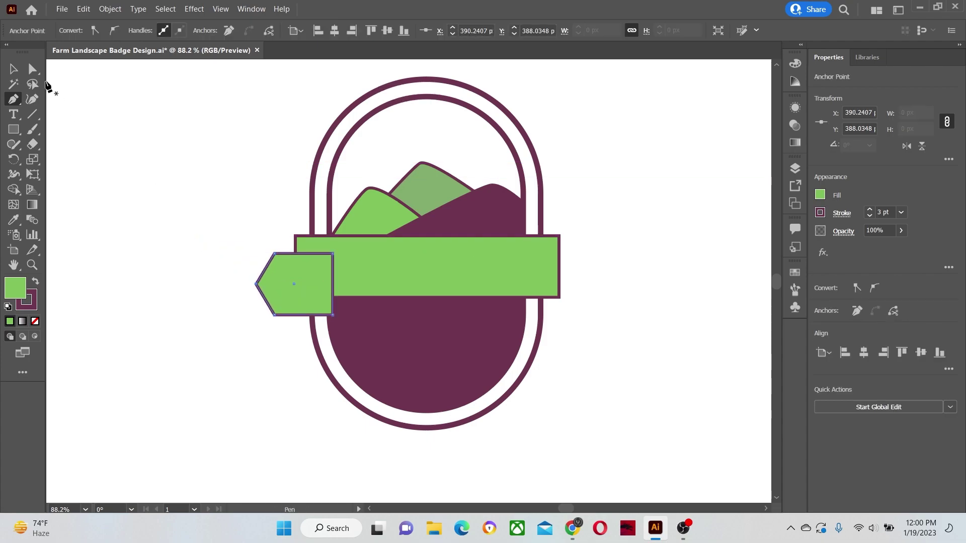
Step: Round all corners of the pointed ribbon tail to a radius of about 12 px
click(32, 69)
click(190, 207)
click(281, 276)
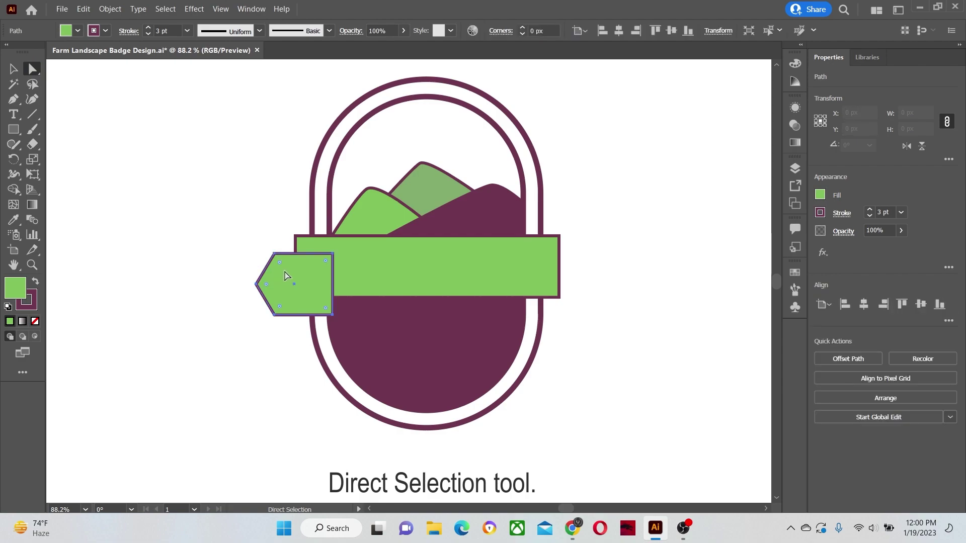
drag(280, 264, 285, 269)
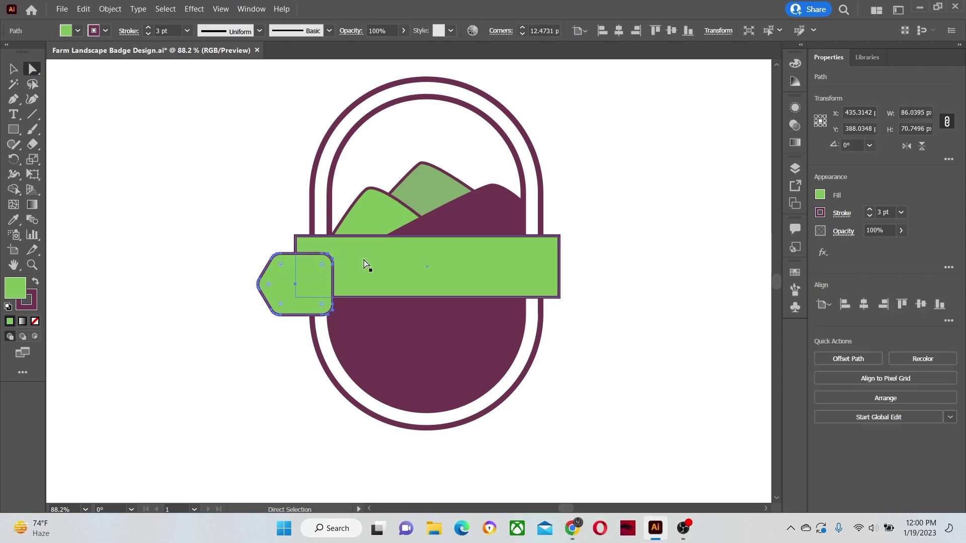
Step: Round the corners of the main banner rectangle slightly and send the pointed tail behind it
click(365, 265)
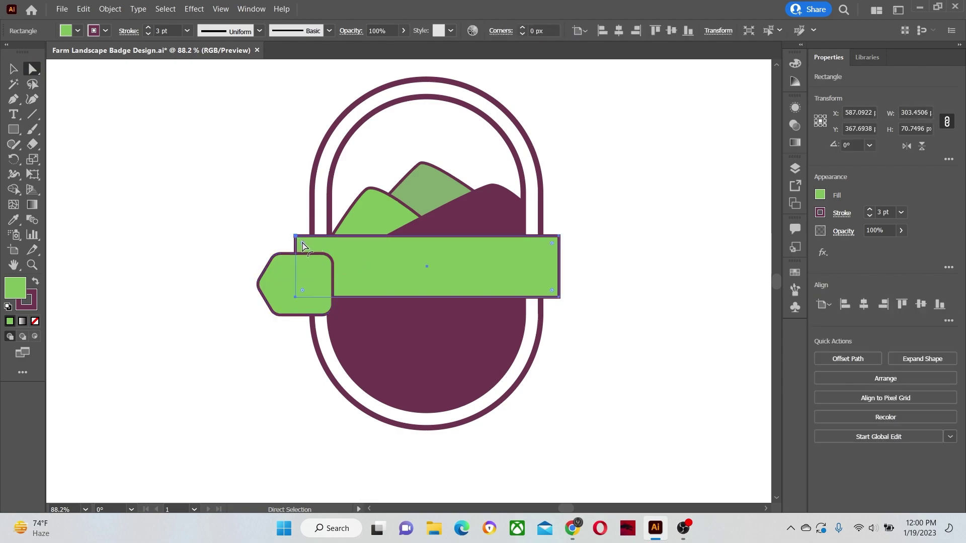
drag(309, 254, 312, 254)
click(276, 282)
key(ctrl+bracketleft)
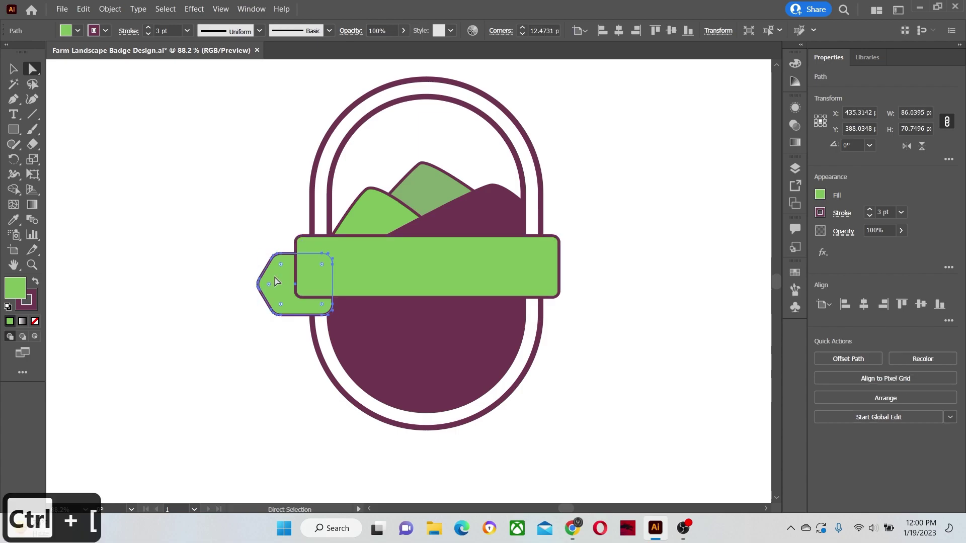
Step: Draw a closed Pen shape over the banner's lower part and trim its overhang with Shape Builder, leaving a full-width lower strip
click(103, 176)
click(15, 102)
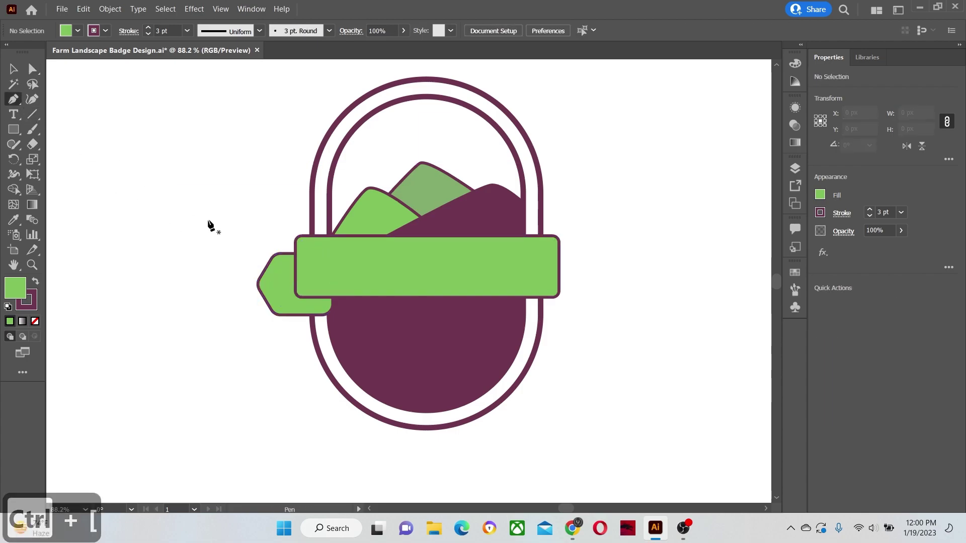
click(290, 275)
click(578, 275)
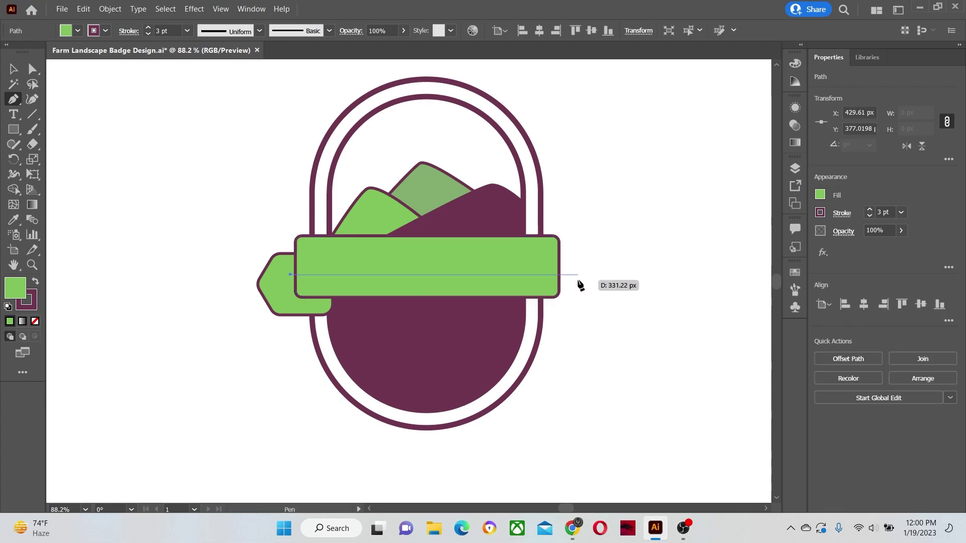
click(575, 320)
click(290, 308)
click(290, 275)
click(14, 190)
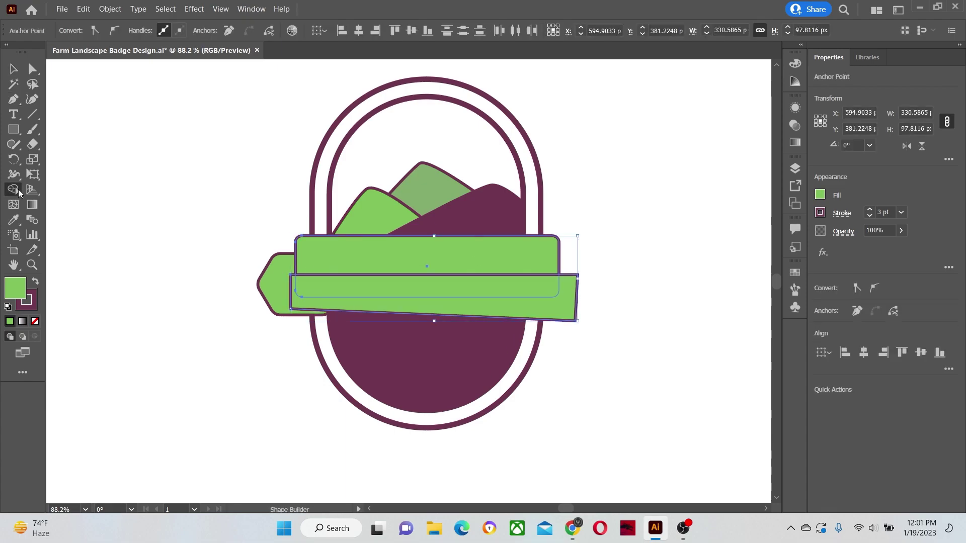
alt+click(358, 305)
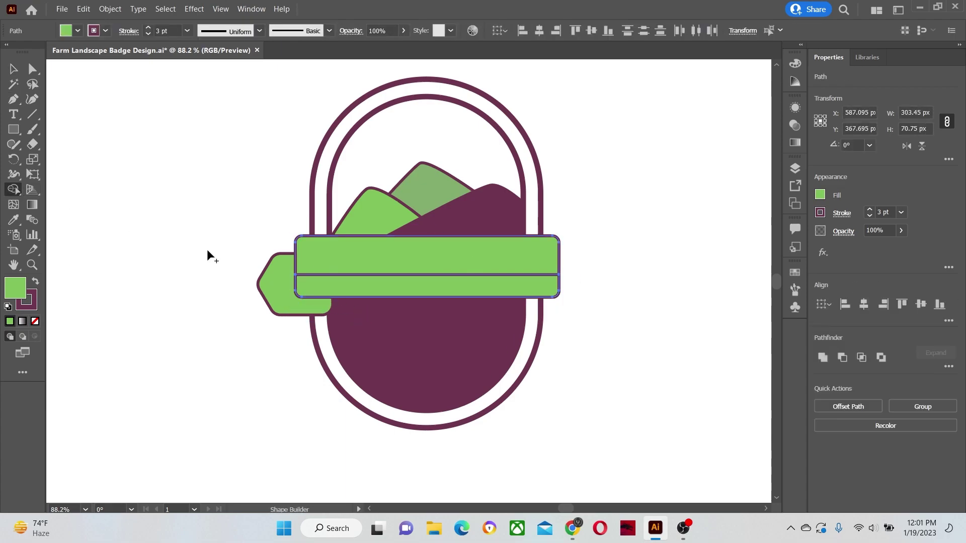
Step: Draw a curved Pen shape across the lower part of the ribbon tail and trim the overhang with Shape Builder
key(p)
click(247, 280)
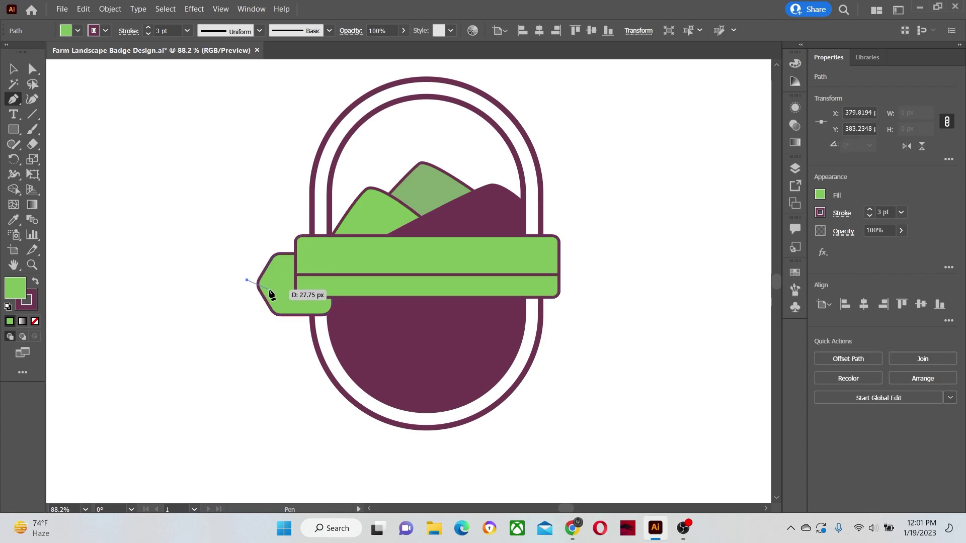
drag(329, 297, 389, 288)
click(332, 335)
click(274, 322)
drag(253, 309, 251, 301)
click(246, 280)
ctrl+shift+click(272, 275)
key(shift+m)
alt+click(254, 305)
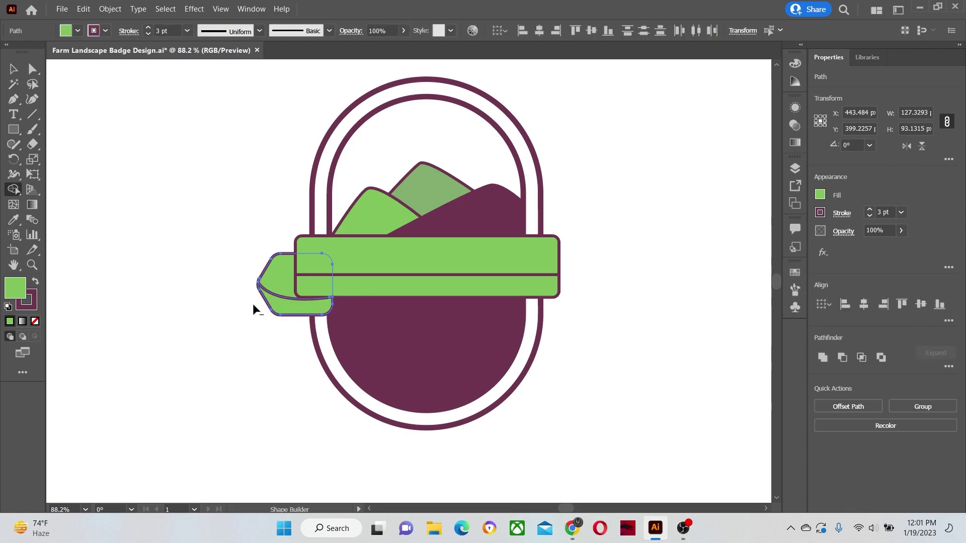
Step: Recolour the main banner and the pointed tail using the coral palette circle as the sample
key(v)
click(173, 270)
click(37, 270)
drag(206, 268, 304, 283)
drag(304, 283, 287, 280)
drag(287, 280, 358, 278)
key(v)
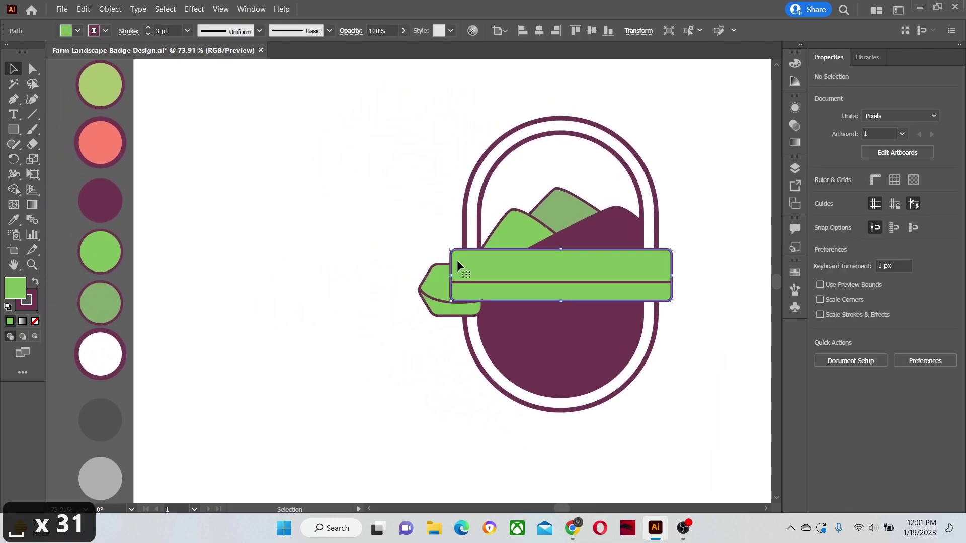
click(456, 261)
shift+click(436, 274)
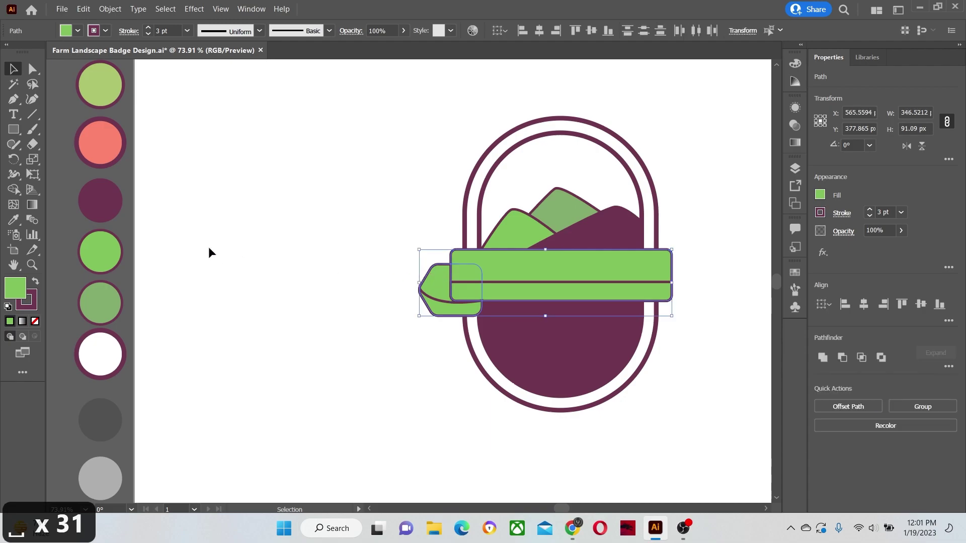
click(91, 140)
Step: Turn the lower strips of the banner and tail into borderless black shadows at 15% opacity using the dark grey palette circle
key(v)
click(463, 293)
shift+click(433, 310)
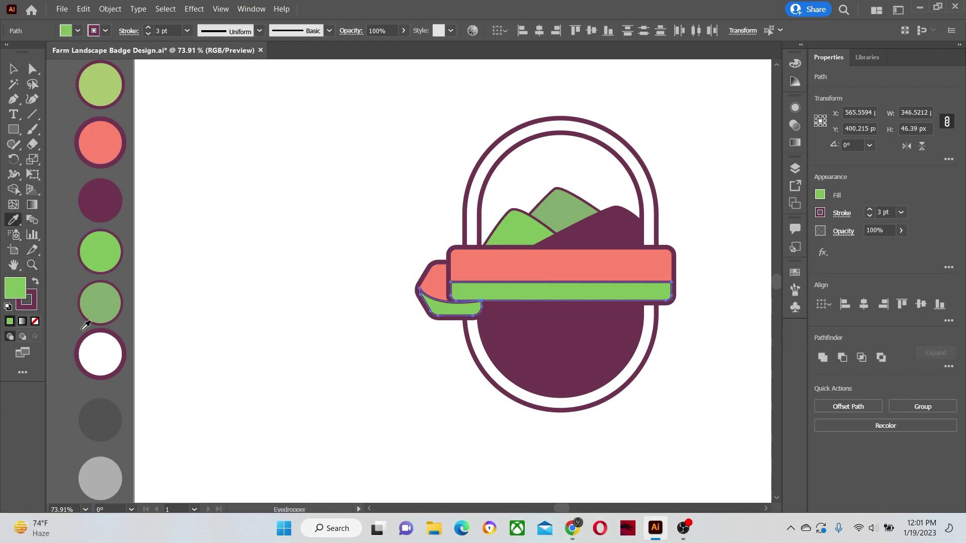
click(97, 411)
Step: Make a reflected copy of the ribbon tail and its shadow across the vertical axis
key(v)
click(394, 274)
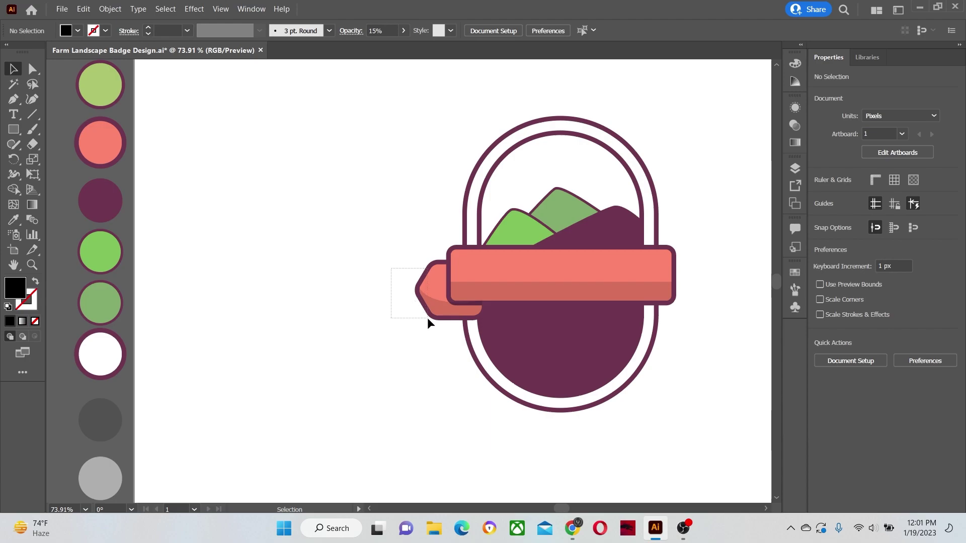
drag(427, 318, 427, 317)
right_click(432, 285)
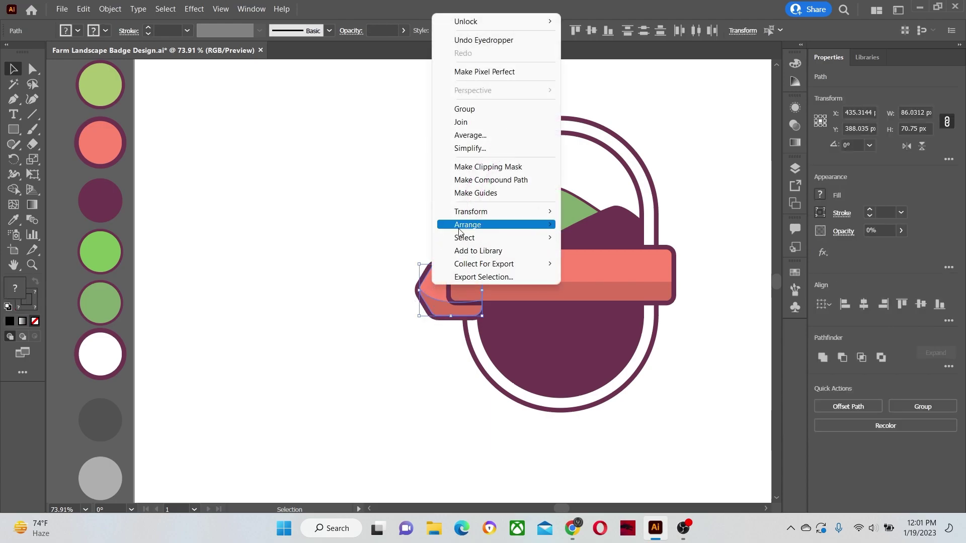
mouse_move(465, 214)
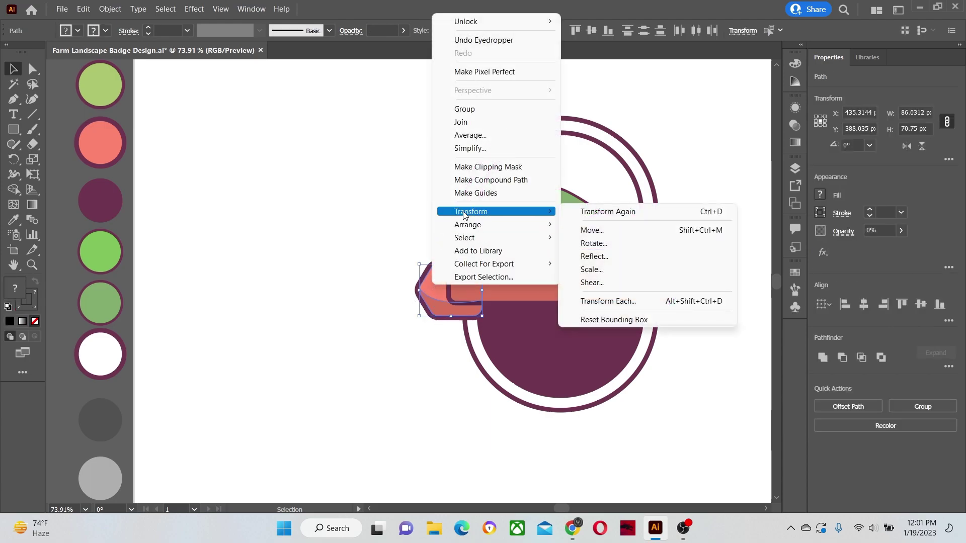
click(594, 255)
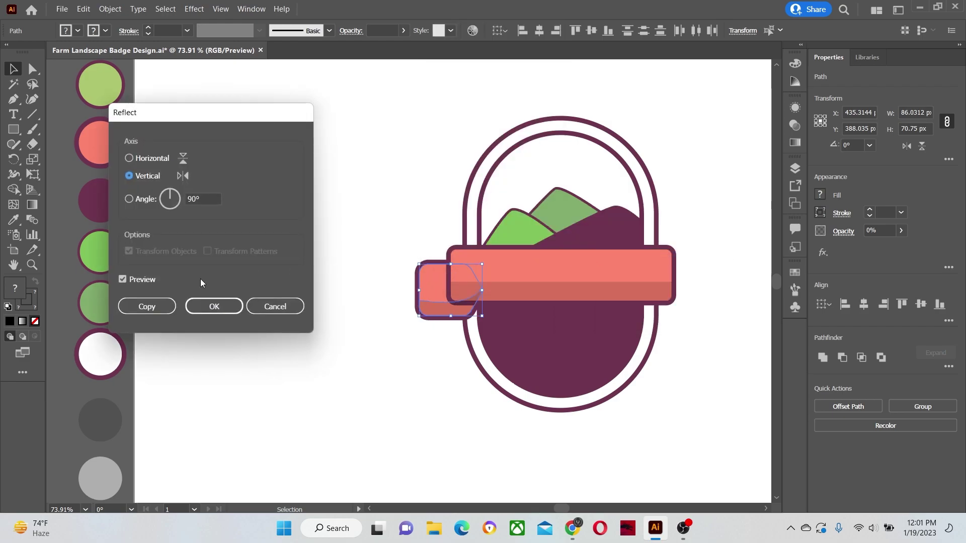
click(158, 306)
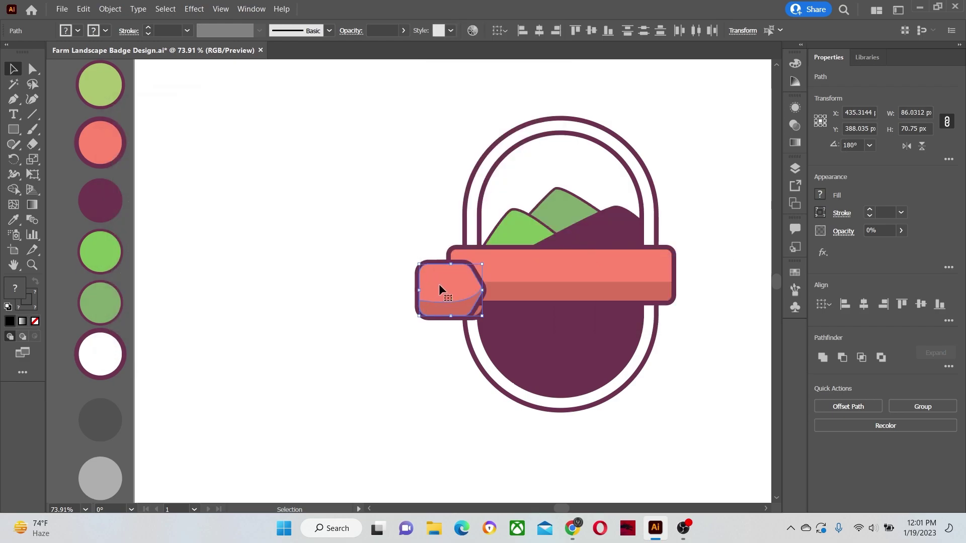
Step: Move the mirrored tail to the banner's right end and send it behind the banner
drag(438, 283, 698, 311)
key(ctrl+bracketleft)
key(ctrl+bracketleft)
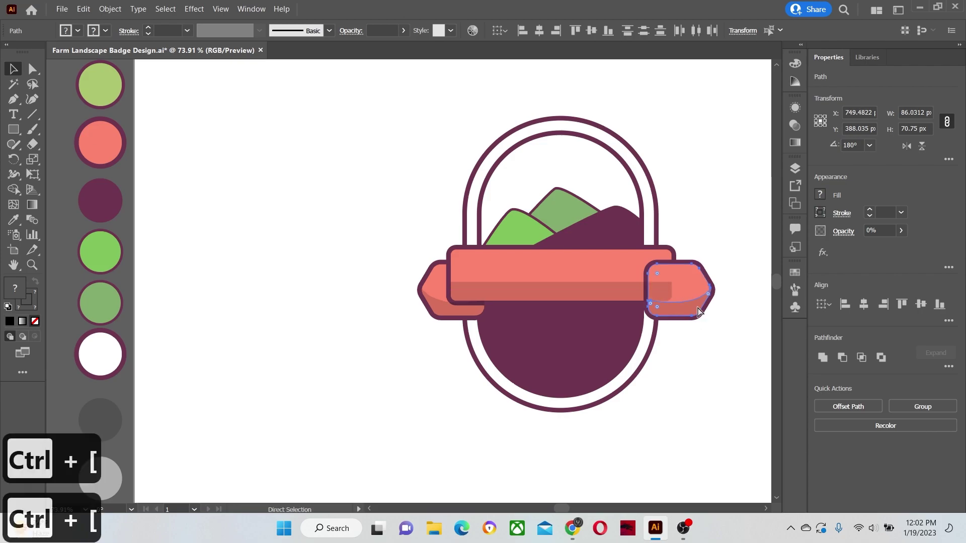
key(ctrl+bracketleft)
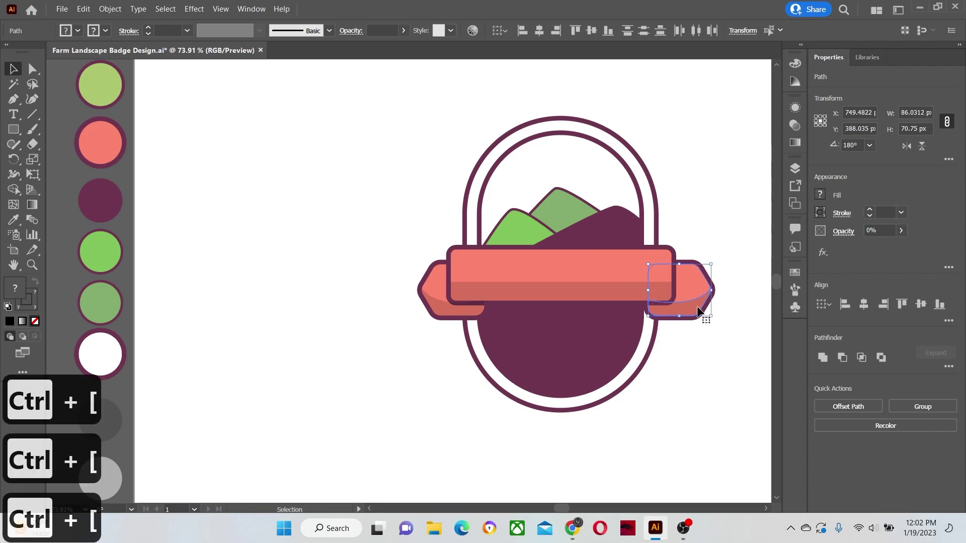
Step: Draw a circle about 185 px wide on the empty area beside the badge and duplicate it sideways, overlapping by half
click(355, 290)
drag(355, 290, 364, 347)
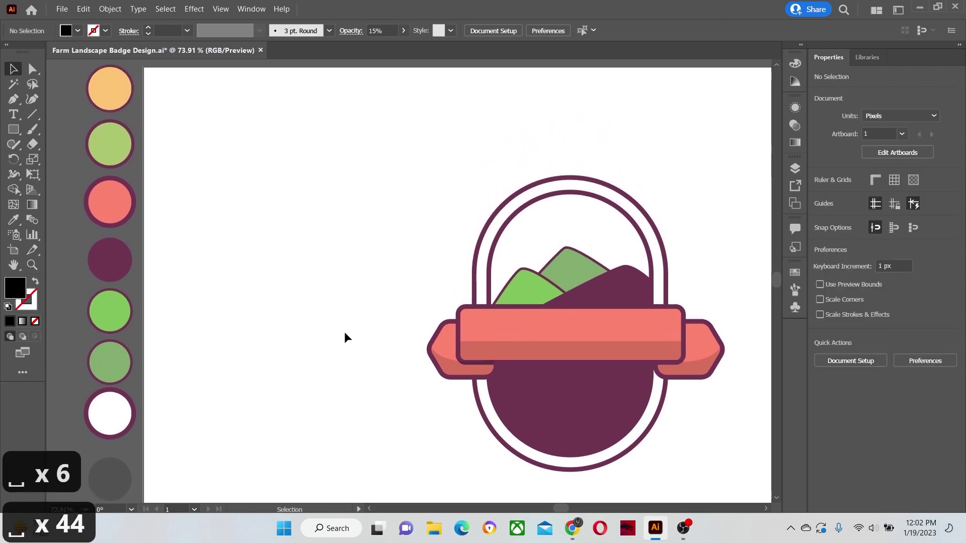
drag(15, 132, 81, 158)
drag(205, 170, 342, 304)
key(v)
drag(231, 243, 333, 258)
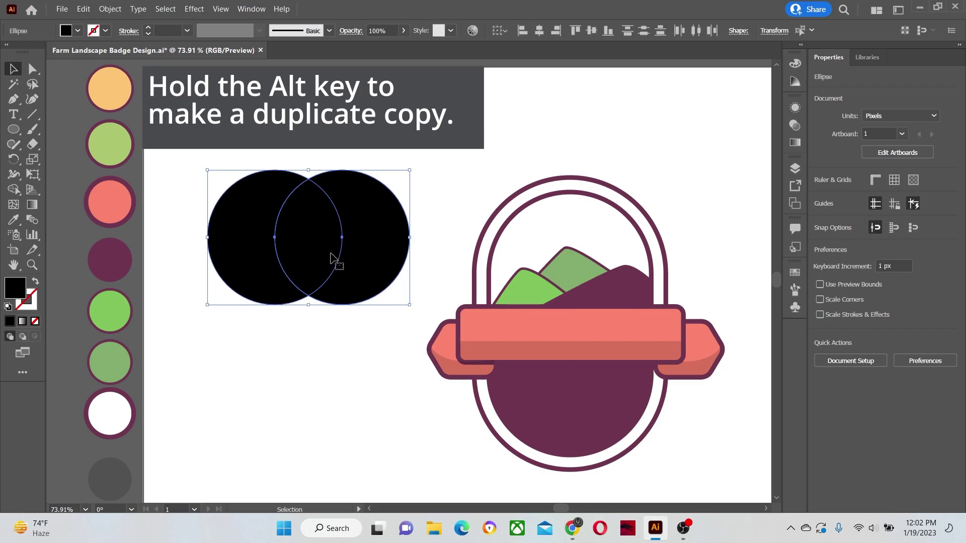
Step: Remove the outer parts of both circles with Shape Builder, keeping only the leaf-shaped overlap
key(shift+m)
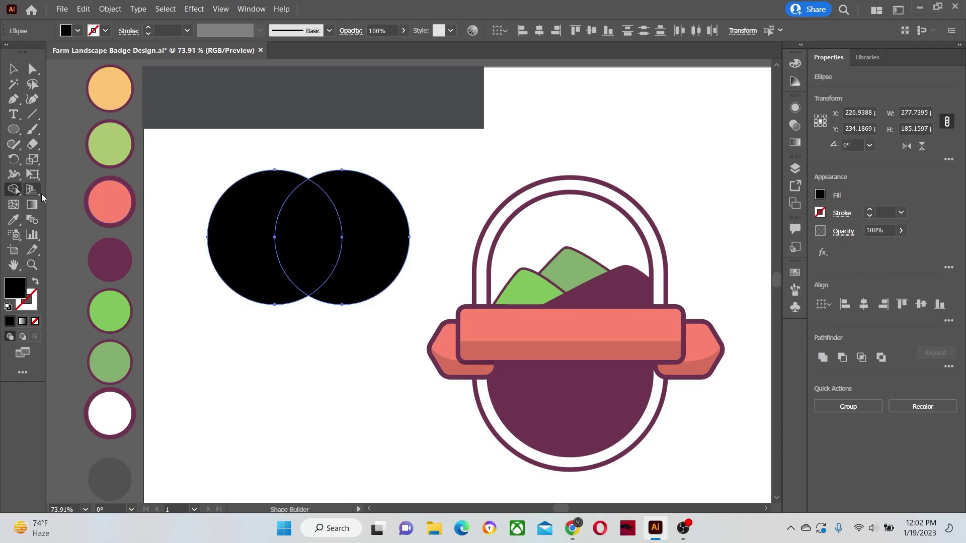
alt+click(226, 266)
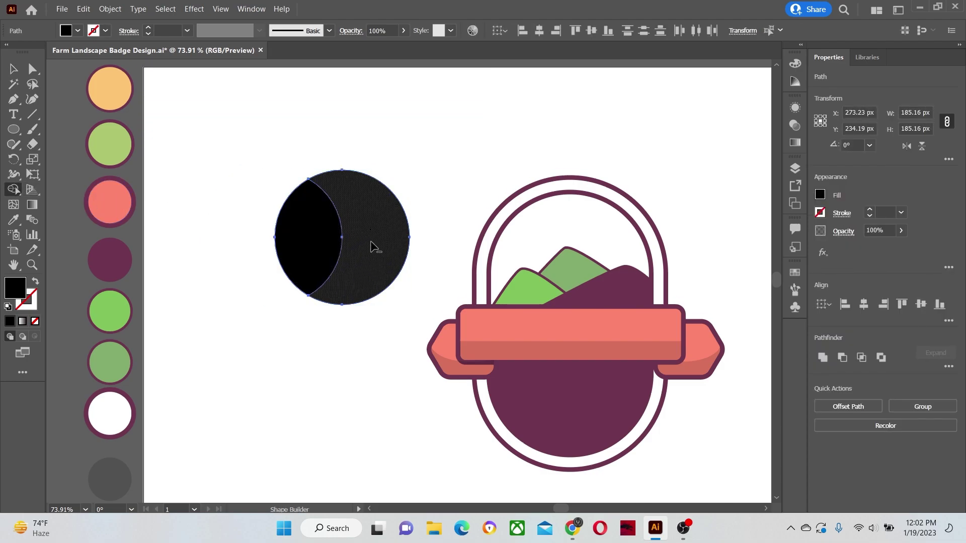
alt+click(372, 257)
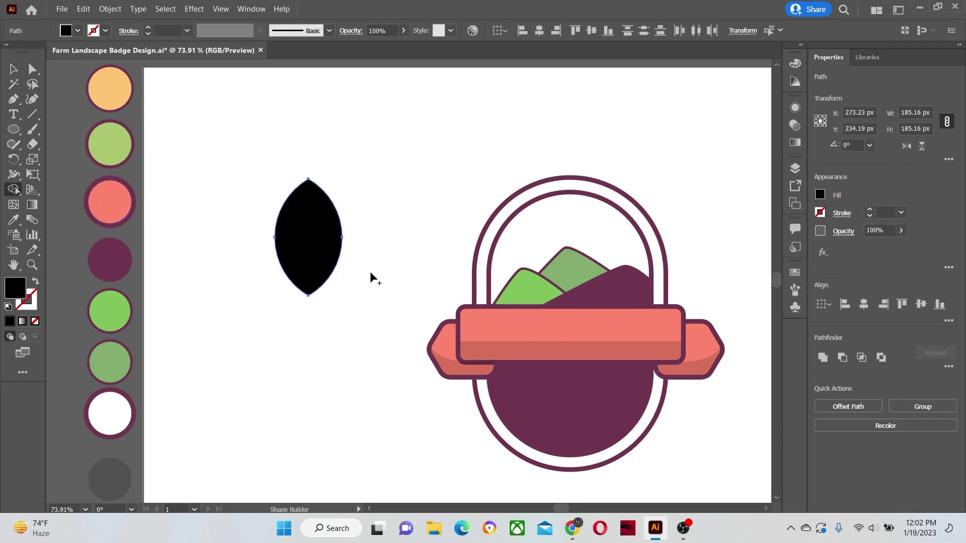
Step: Give the leaf shape the light orange fill and purple outline from the palette and place a copy above the badge
click(20, 220)
click(104, 85)
key(v)
drag(334, 237, 504, 154)
Step: Rotate the original leaf 45° and place two slightly offset, overlapping copies above it
click(322, 277)
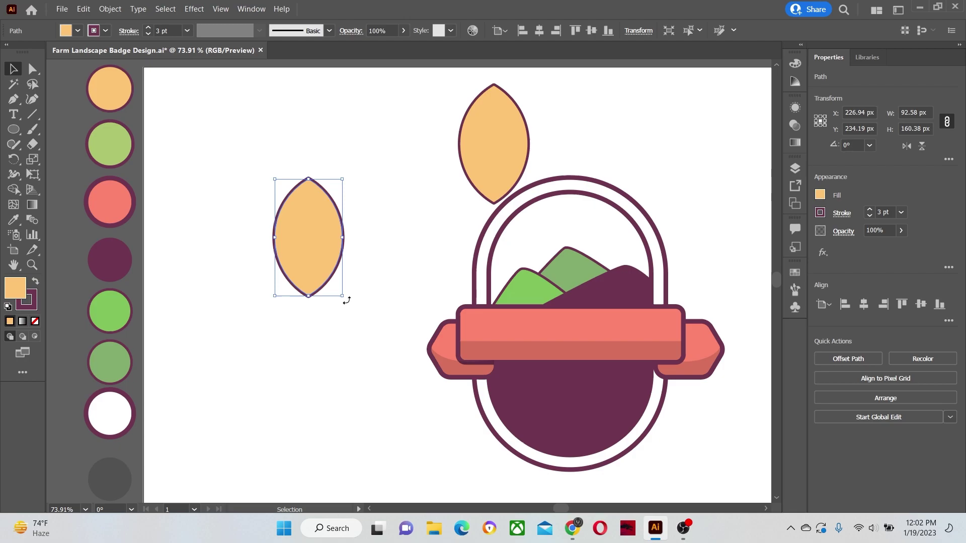
drag(354, 297, 249, 174)
click(310, 234)
drag(282, 202, 266, 195)
click(324, 156)
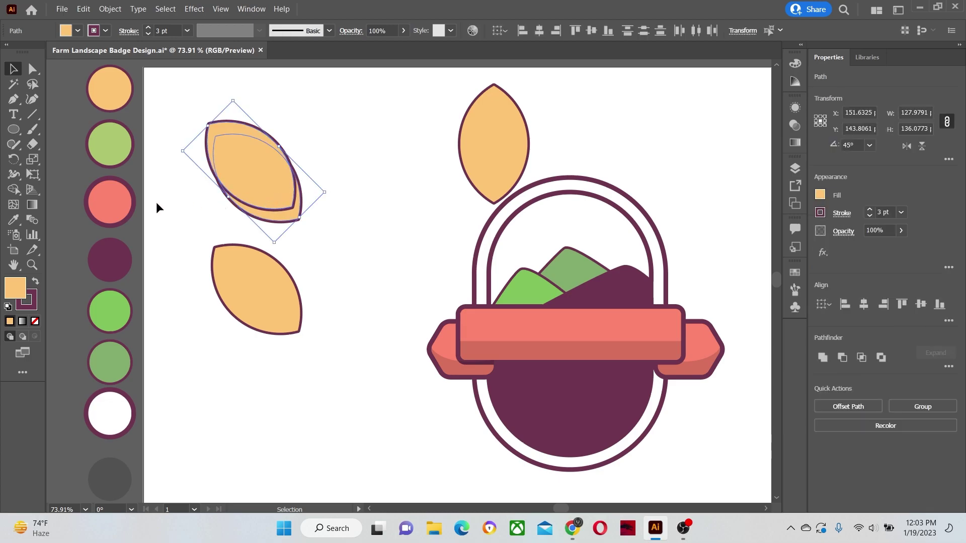
Step: Trim the overlapping leaves to a lower crescent, make it a 15% black shadow, and place it on the rotated leaf
click(14, 189)
drag(294, 126, 294, 127)
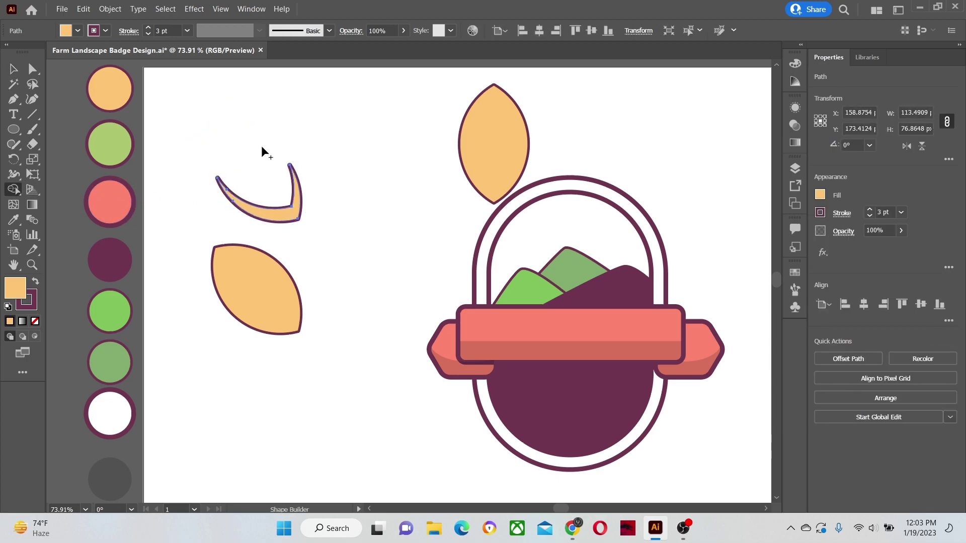
click(109, 477)
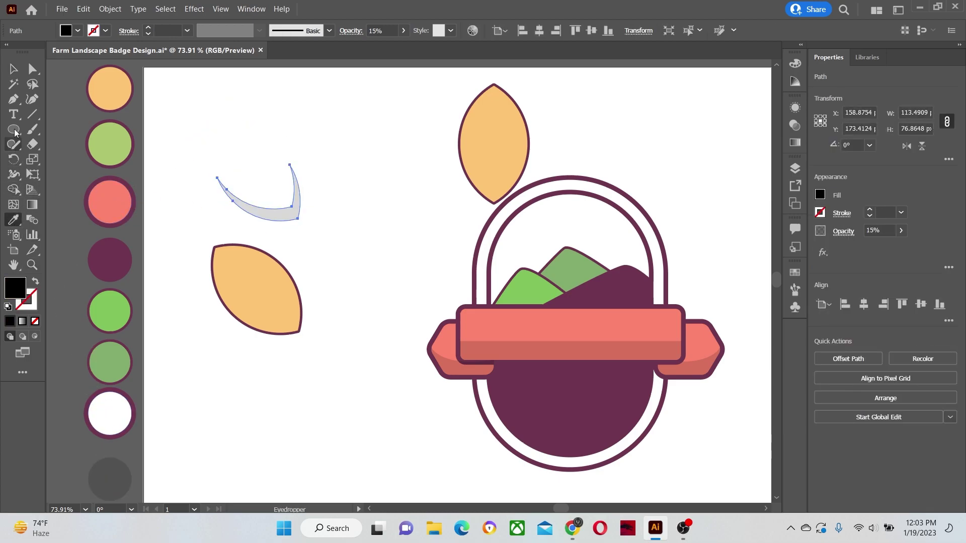
key(v)
drag(289, 206, 290, 318)
Step: Shrink the shaded leaf, stack progressively smaller copies into a column of five, and add a small upright grain on top
shift+click(216, 247)
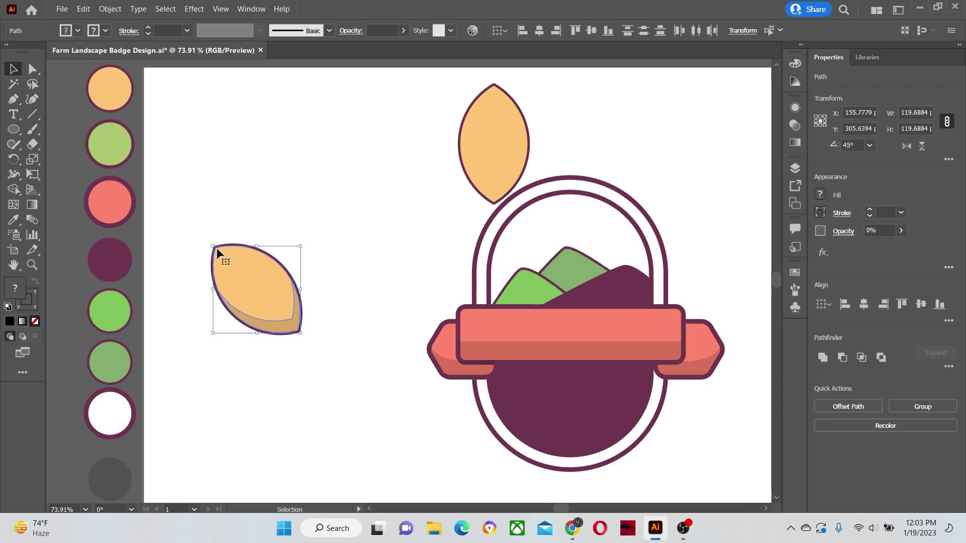
mouse_move(213, 246)
mouse_down()
mouse_move(231, 253)
mouse_move(238, 274)
mouse_move(224, 257)
mouse_up()
drag(272, 303, 283, 245)
drag(227, 197, 256, 132)
drag(273, 148, 303, 128)
scroll(271, 112, up, 1)
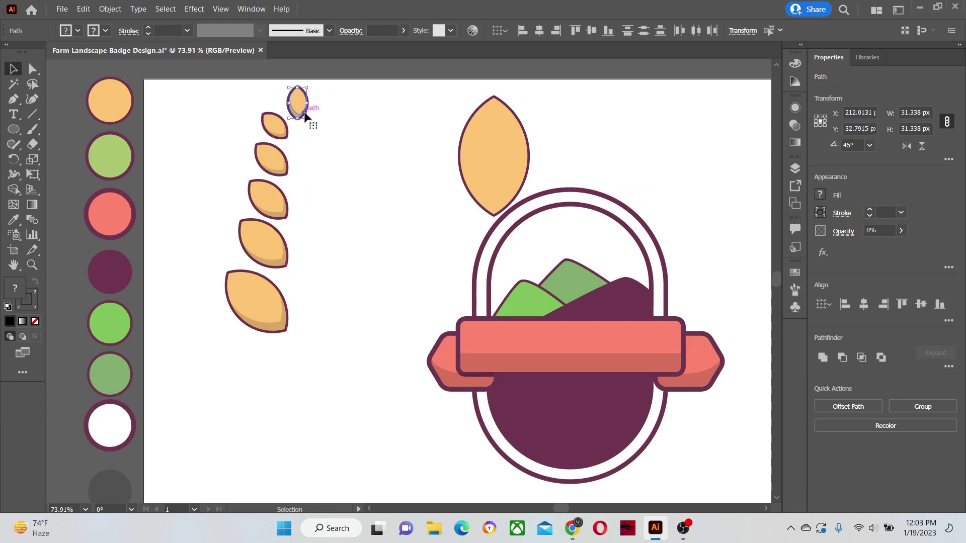
Step: Reflect a copy of the five-leaf column across the vertical axis and move it about 108 px right to form the opposite side
drag(243, 116, 253, 201)
drag(263, 338, 267, 343)
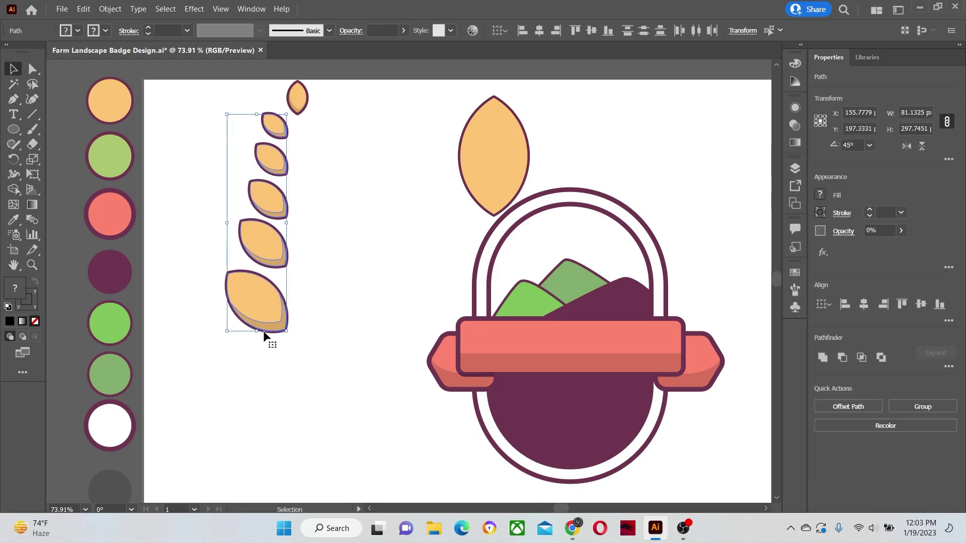
right_click(255, 230)
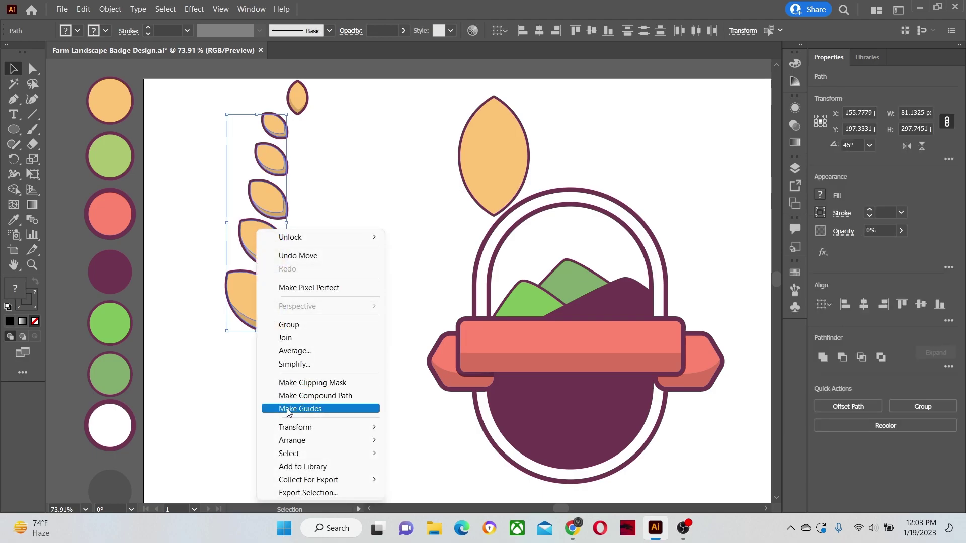
mouse_move(384, 432)
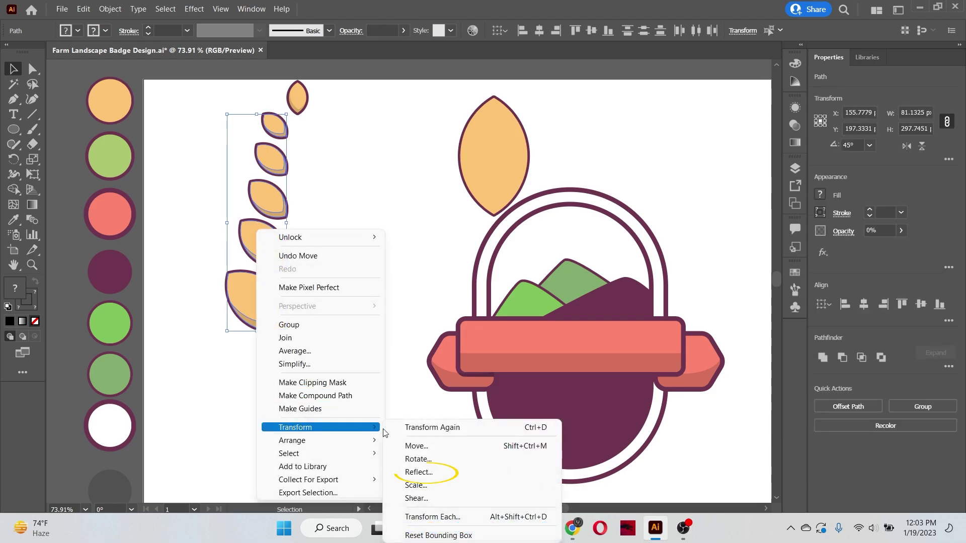
click(417, 472)
click(165, 310)
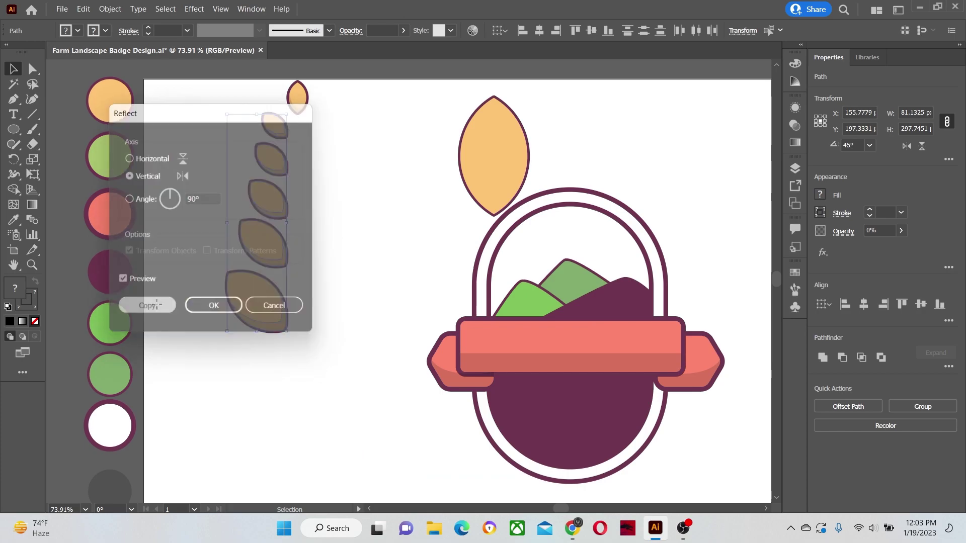
drag(240, 204, 318, 203)
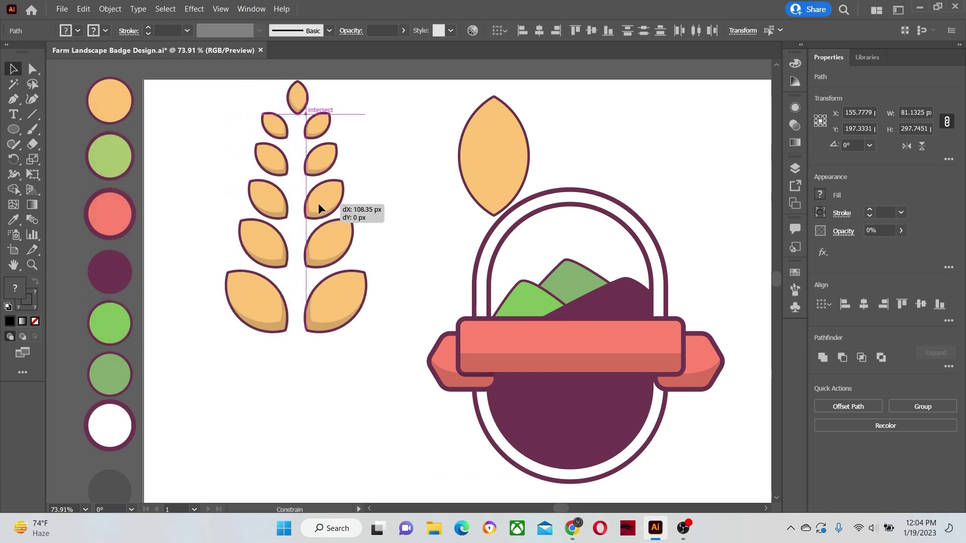
Step: Draw a straight vertical stem path about 329 px long from the top grain's base down between the two leaf columns
key(ctrl+shift+a)
key(p)
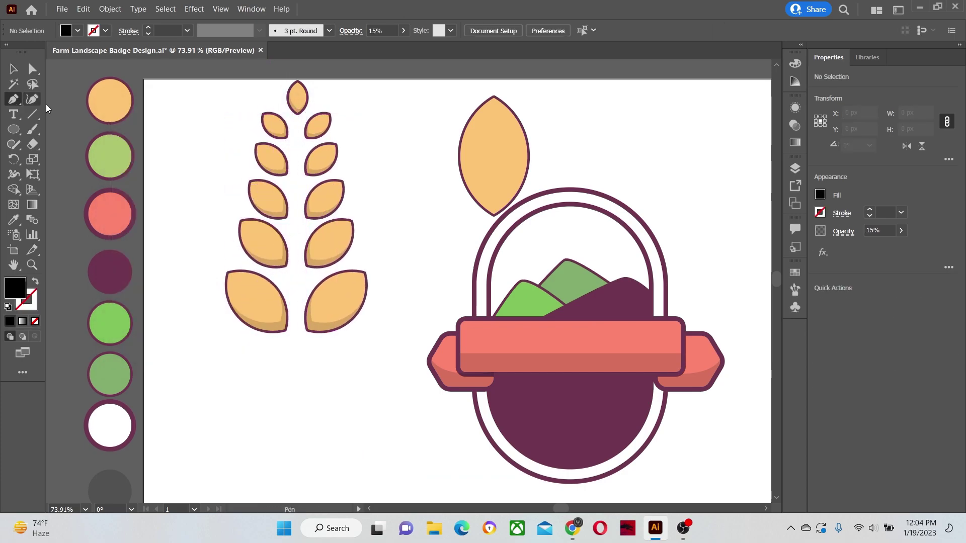
click(297, 113)
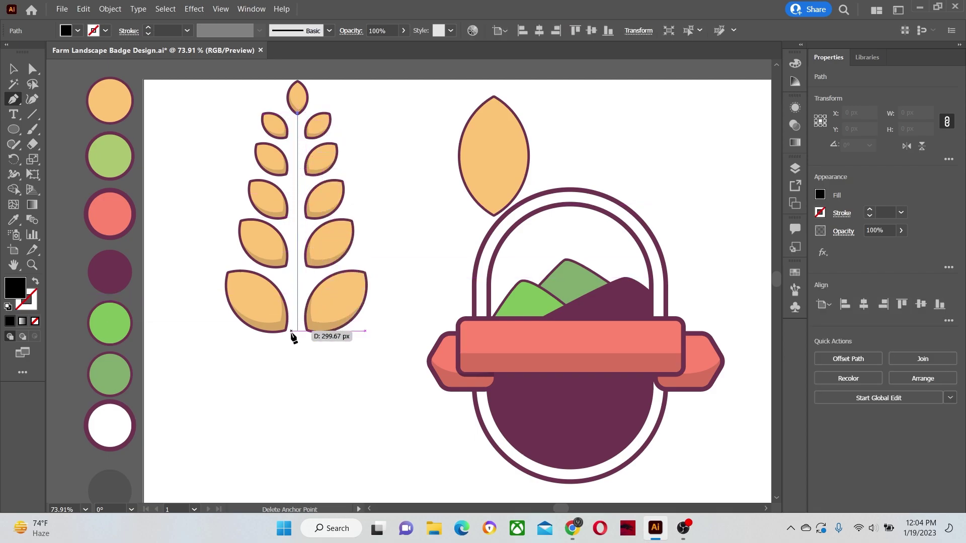
click(298, 352)
key(v)
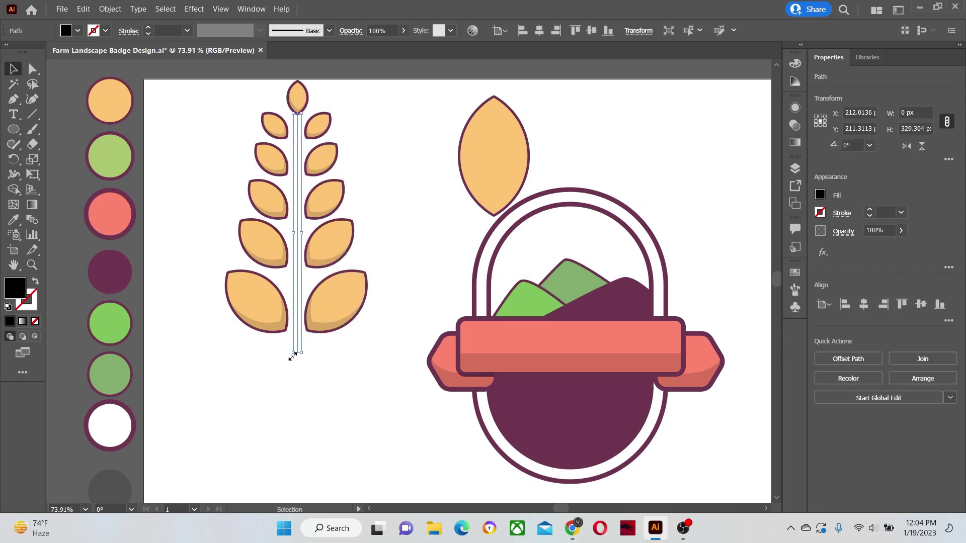
Step: Set the stem's stroke to 6 pt and group it with all the grains into one wheat ear
click(186, 31)
click(206, 157)
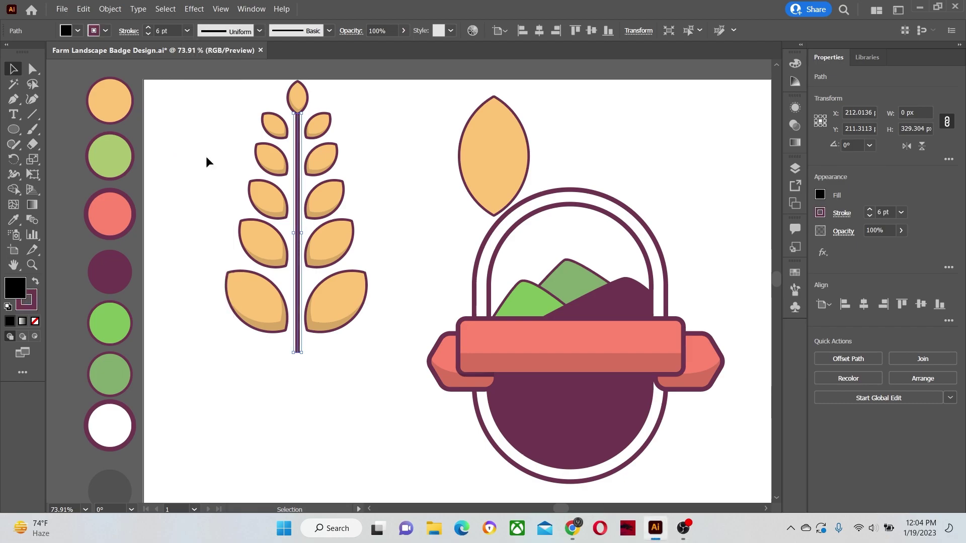
drag(238, 90, 372, 329)
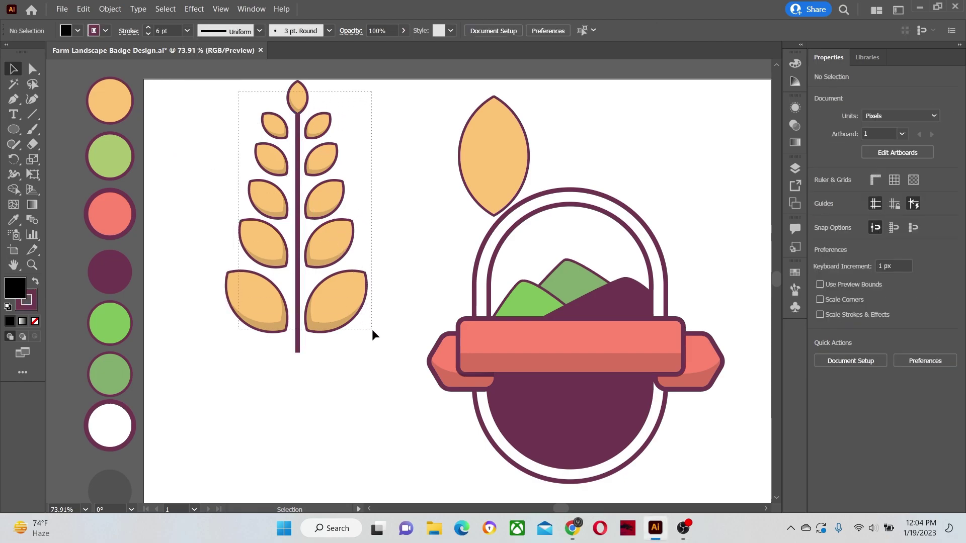
right_click(258, 189)
click(285, 282)
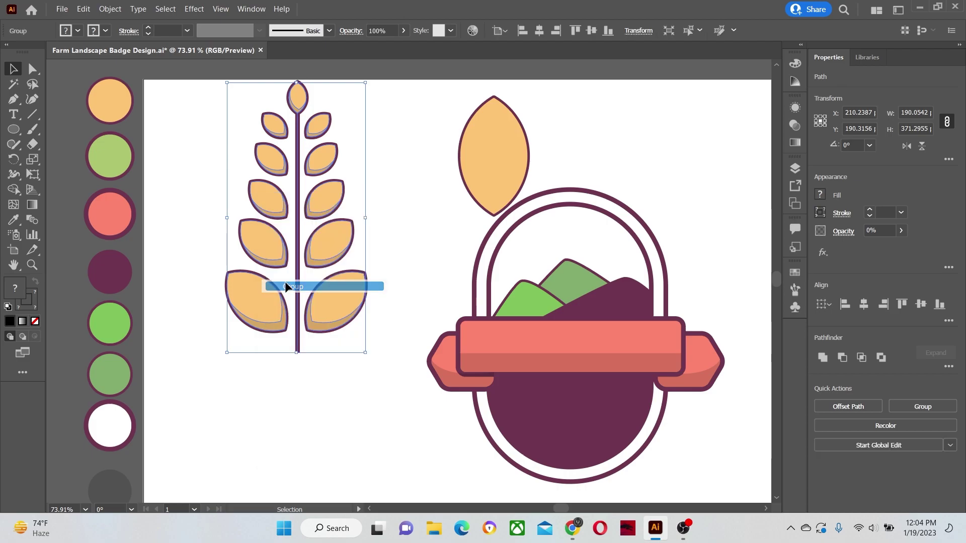
Step: Shrink the wheat ear to about 153 by 299 px and move it over the centre of the capsule frame
drag(366, 83, 355, 100)
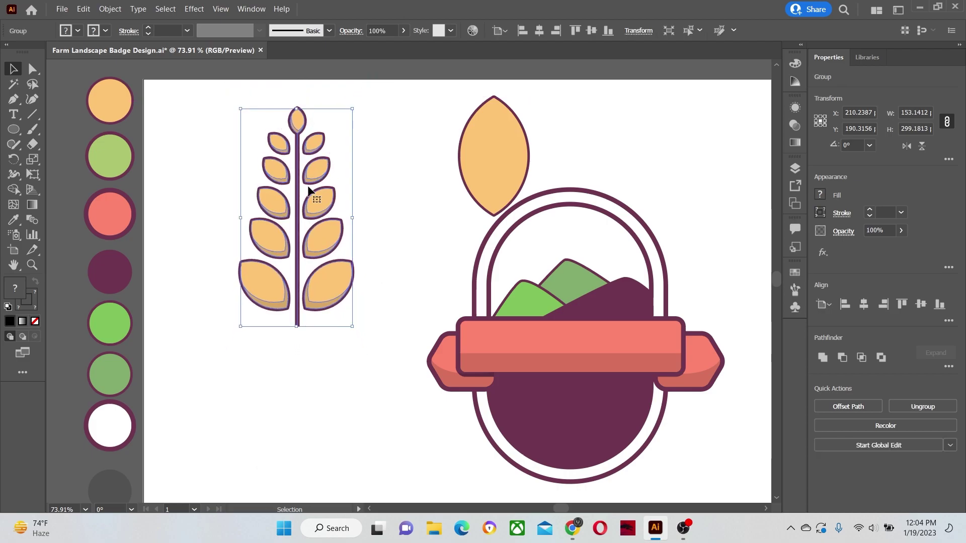
drag(271, 232, 543, 229)
Step: Move the spare leaf to the empty area and reshape it into a teardrop by raising both its tip and base anchor points
click(473, 155)
drag(475, 145, 283, 306)
click(34, 70)
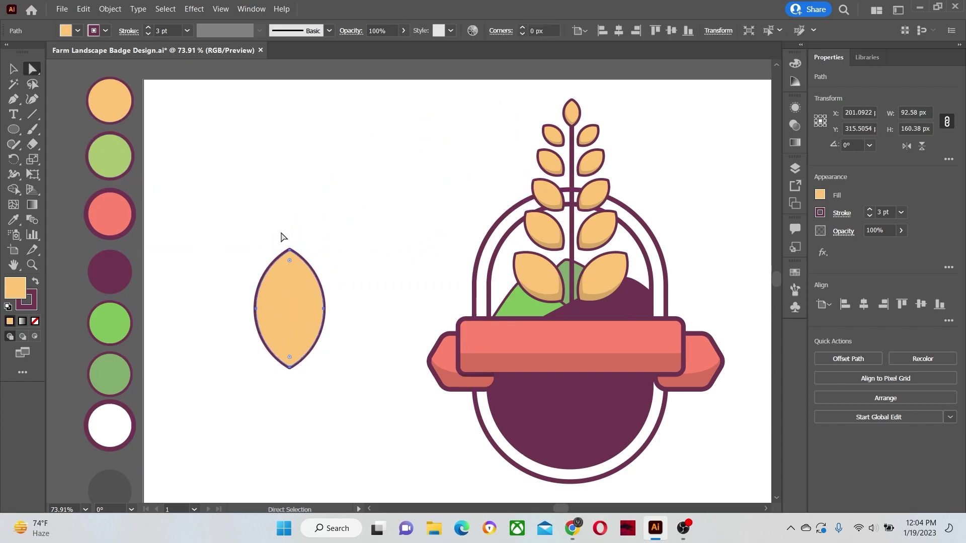
drag(289, 250, 289, 219)
drag(290, 366, 290, 351)
Step: Apply the light green swatch with its 4 pt outline to the leaf and draw a vertical vein about 132 px long from its base
click(14, 221)
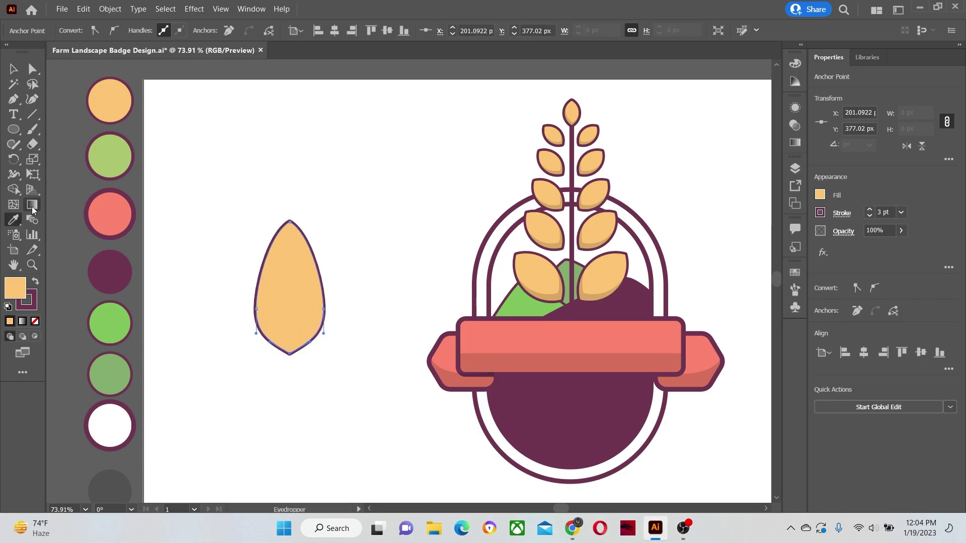
click(104, 144)
key(p)
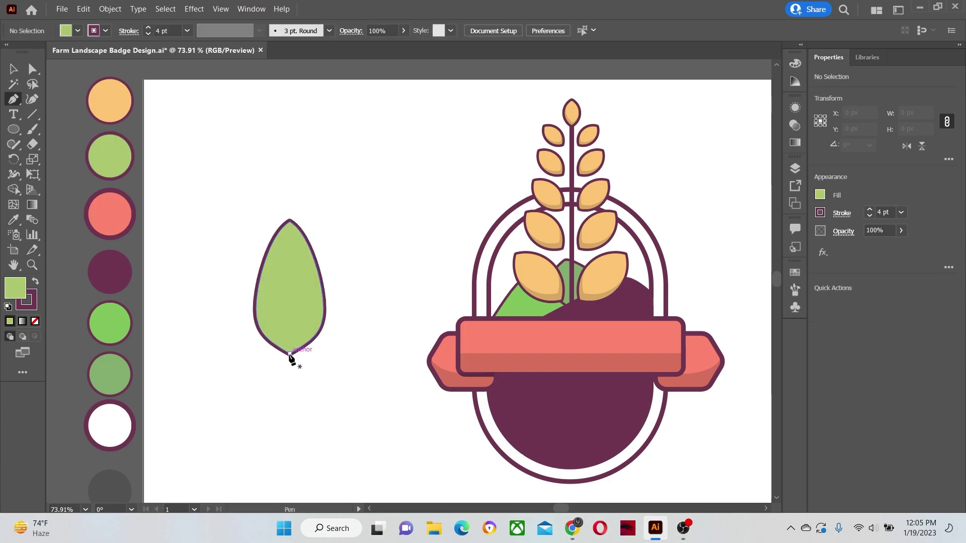
click(290, 355)
click(289, 258)
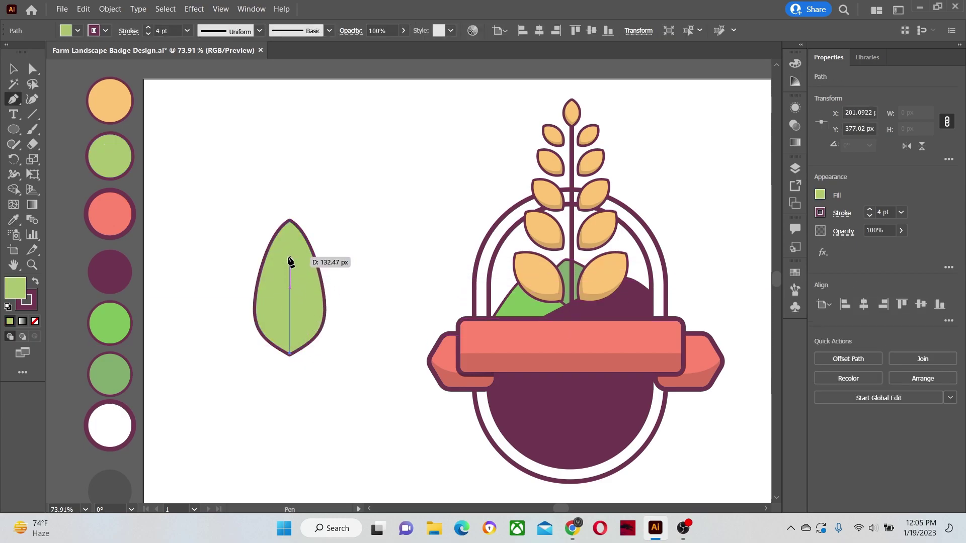
Step: Rotate the leaf and vein about 56° and place two overlapping veinless copies above it, one larger than the other
key(v)
mouse_move(241, 205)
mouse_down()
mouse_move(322, 315)
mouse_move(329, 358)
mouse_move(355, 337)
mouse_move(370, 299)
mouse_up()
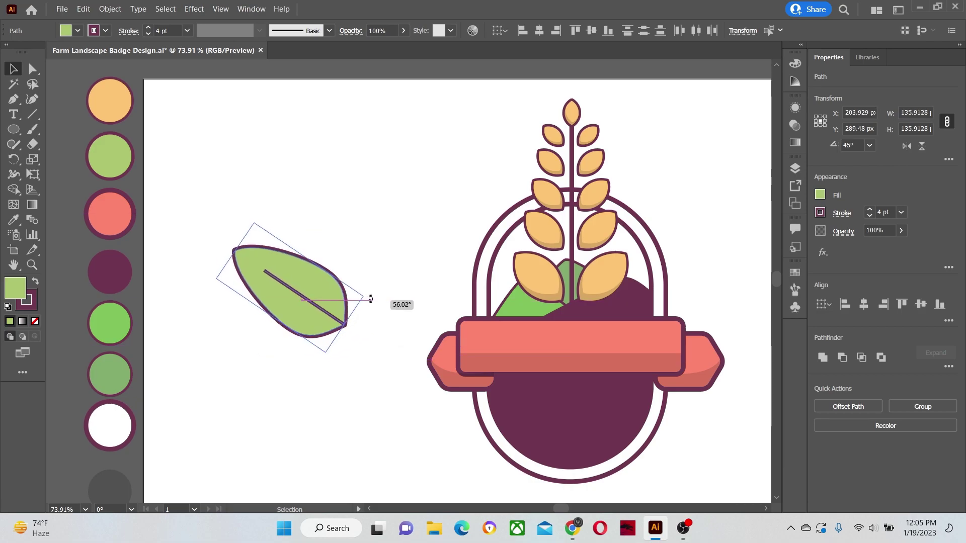
drag(318, 286, 307, 181)
drag(376, 140, 315, 187)
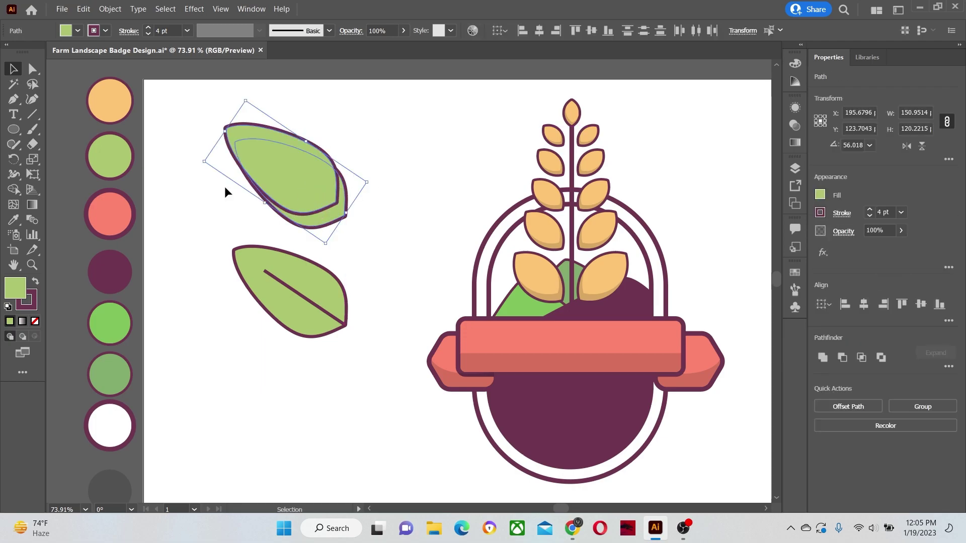
Step: Cut the shared middle out of the overlapping leaf copies and turn the remaining crescents into 15% black shadows without stroke
click(17, 190)
alt+click(289, 180)
key(i)
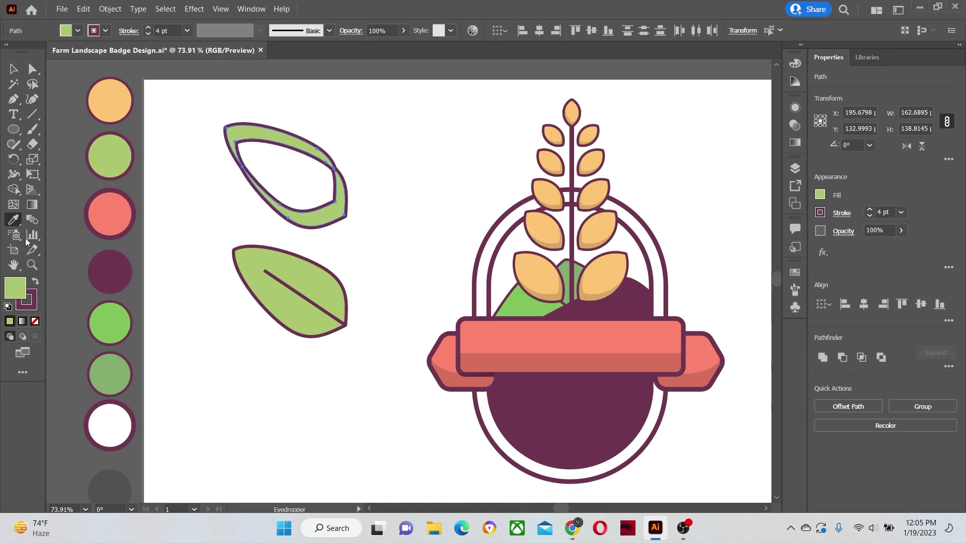
click(106, 486)
key(ctrl+shift+a)
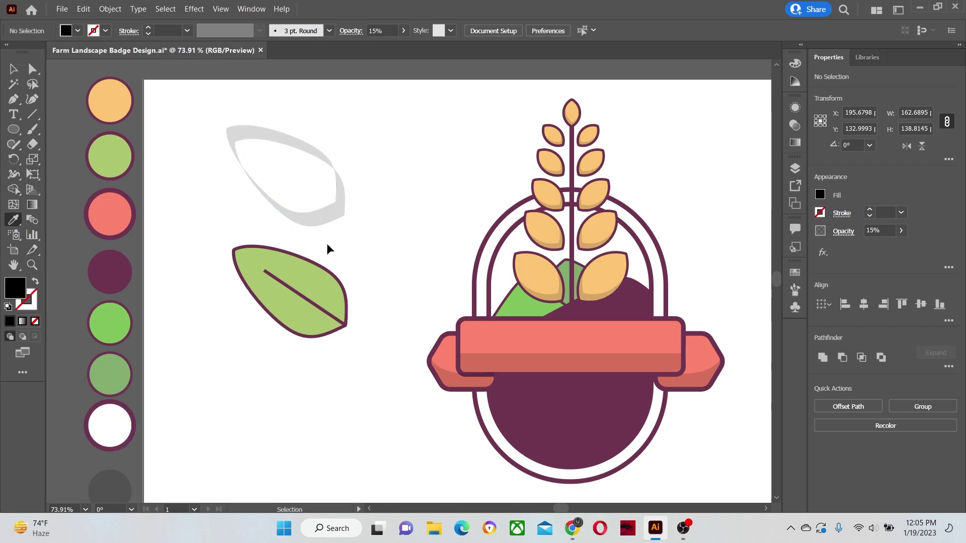
Step: Place the crescents along the veined leaf's lower and upper edges, making the upper one a 50% white highlight
drag(330, 220, 322, 322)
drag(289, 152, 294, 272)
scroll(134, 445, down, 1)
scroll(135, 445, down, 2)
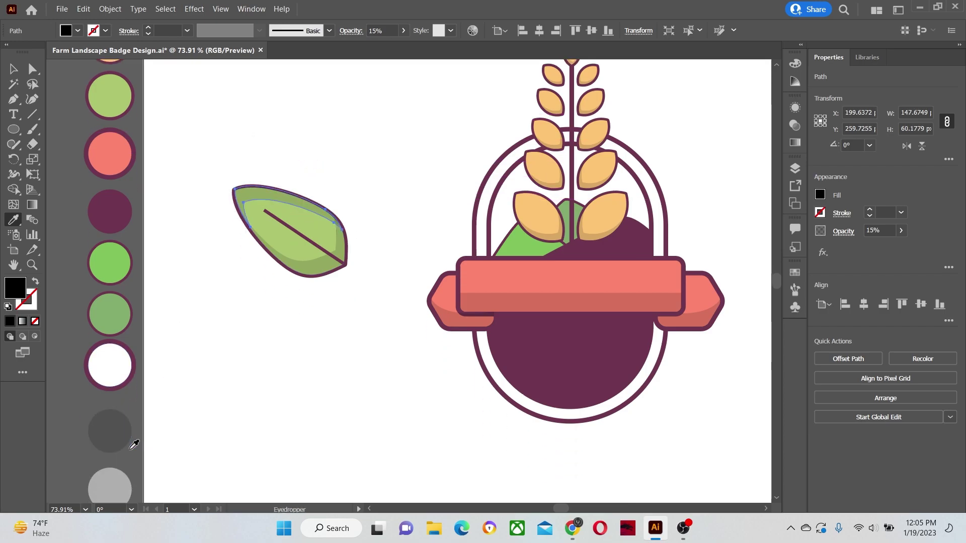
click(115, 481)
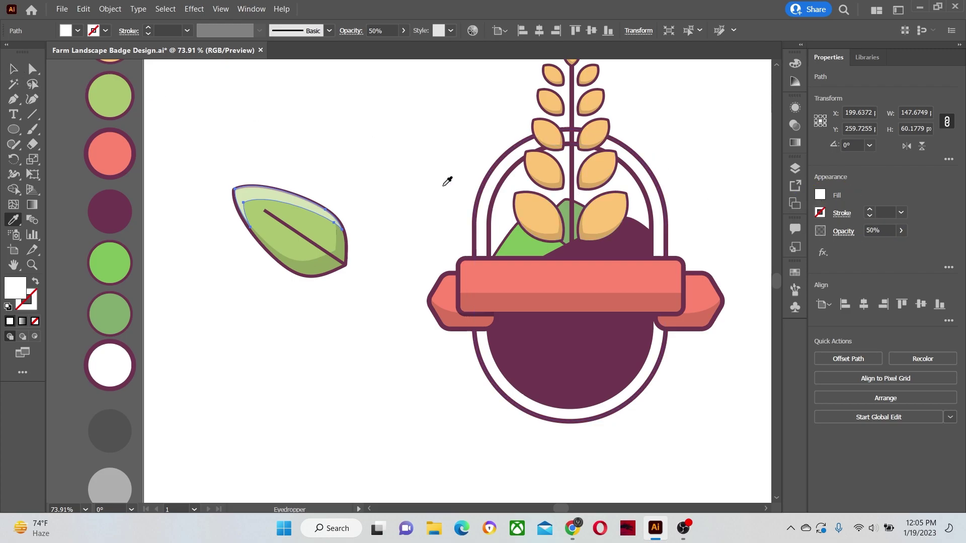
Step: Group the green leaf with its vein, shadow and highlight
scroll(407, 266, up, 3)
key(v)
drag(225, 228, 343, 364)
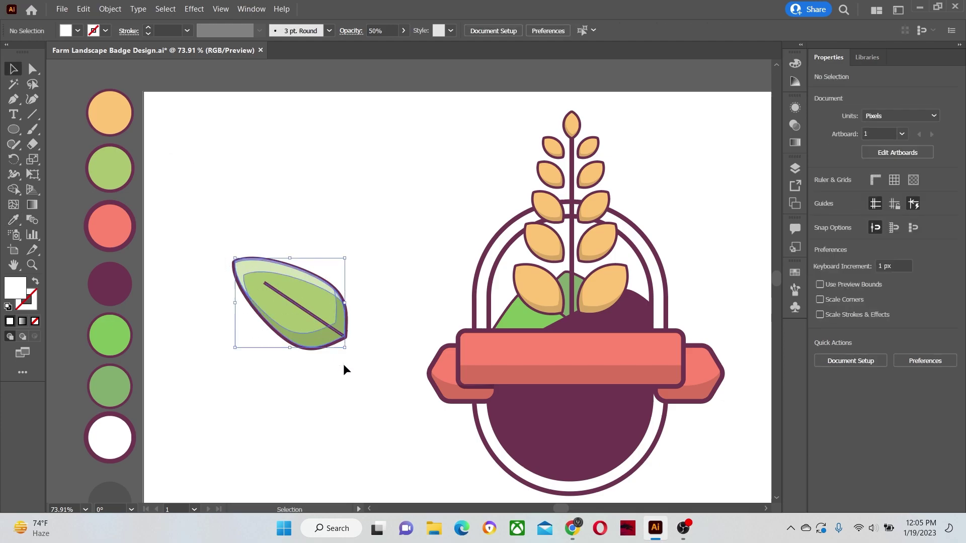
key(ctrl+g)
Step: Duplicate the green leaf, shrink the copy to about 127 px wide, and tuck it behind the original's lower outer side
drag(308, 315, 305, 232)
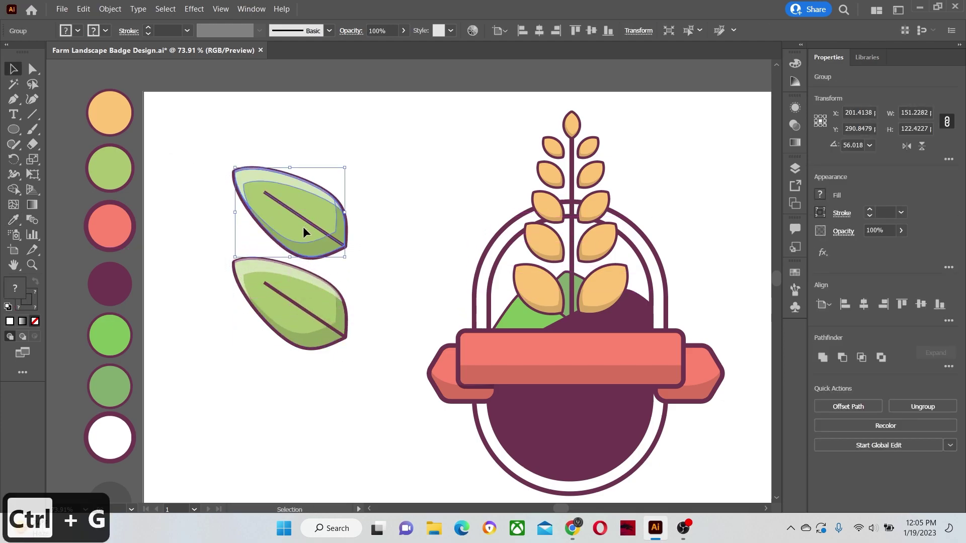
mouse_move(344, 257)
mouse_down()
mouse_move(334, 248)
mouse_move(343, 256)
mouse_up()
drag(297, 215, 276, 324)
key(ctrl+bracketleft)
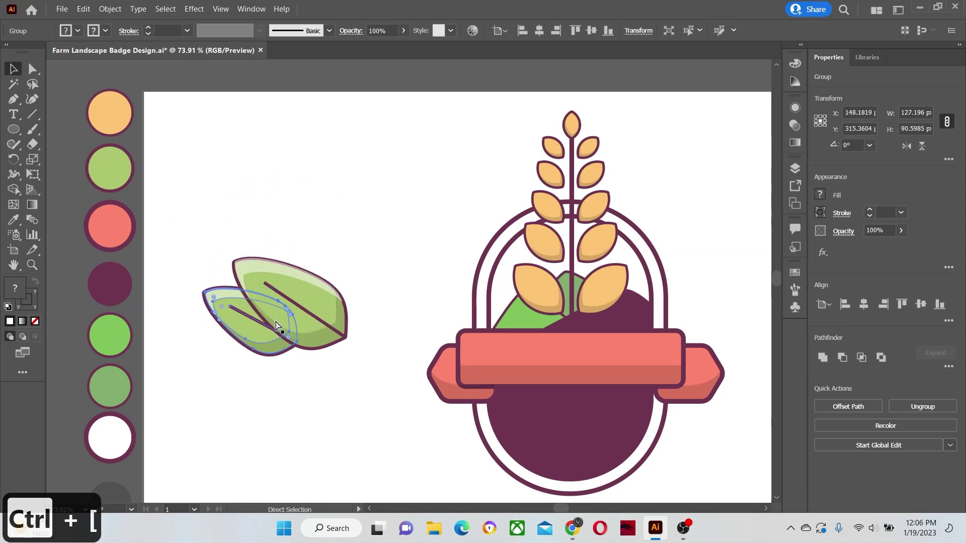
Step: Group the two green leaves, shrink the pair to about 106 by 72 px, and place it on the ribbon's upper left corner
drag(217, 239, 510, 320)
key(ctrl+g)
drag(546, 263, 521, 283)
drag(506, 307, 523, 285)
Step: Reflect a copy of the leaf pair across the vertical axis and move it to the ribbon's opposite upper corner
right_click(484, 309)
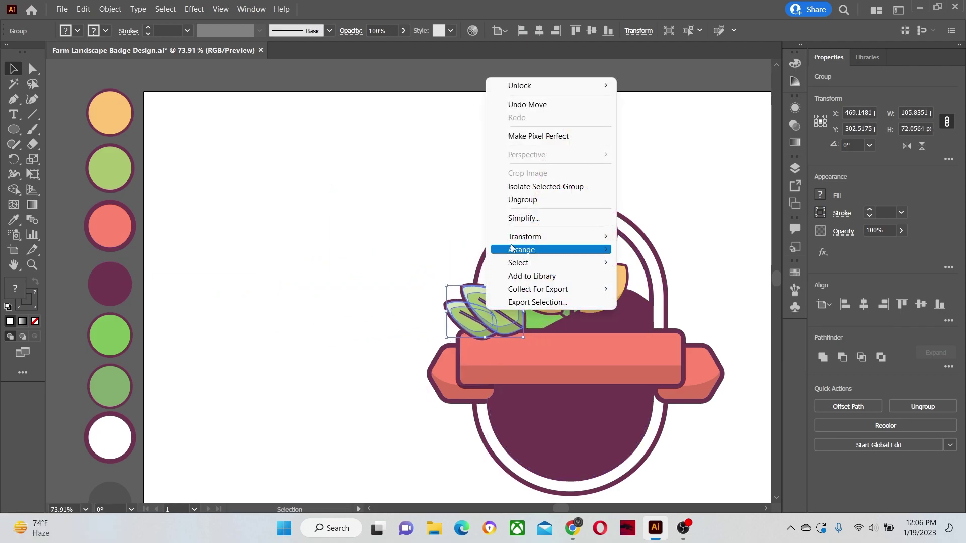
mouse_move(513, 238)
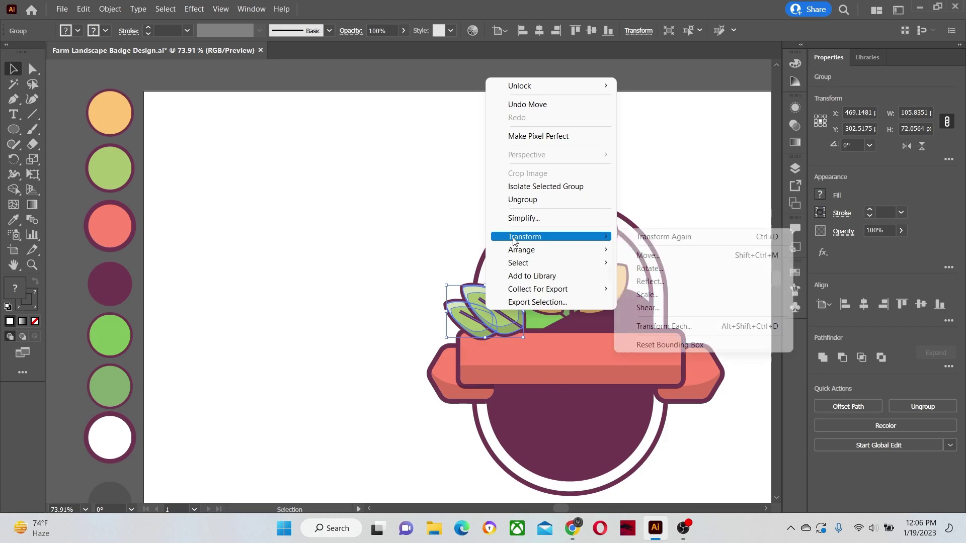
click(648, 281)
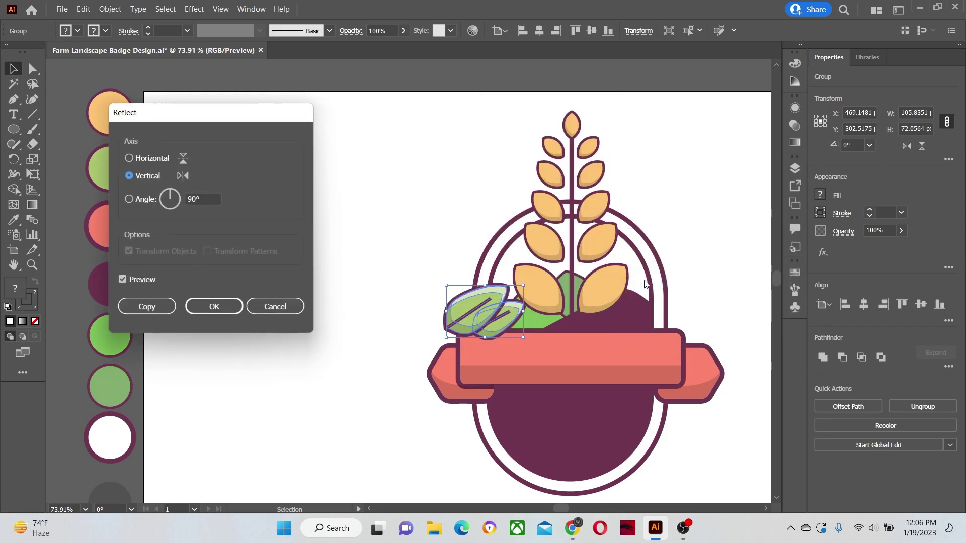
click(147, 306)
drag(508, 320, 637, 325)
Step: Send both leaf pairs backward behind the front of the ribbon
click(482, 306)
shift+click(660, 317)
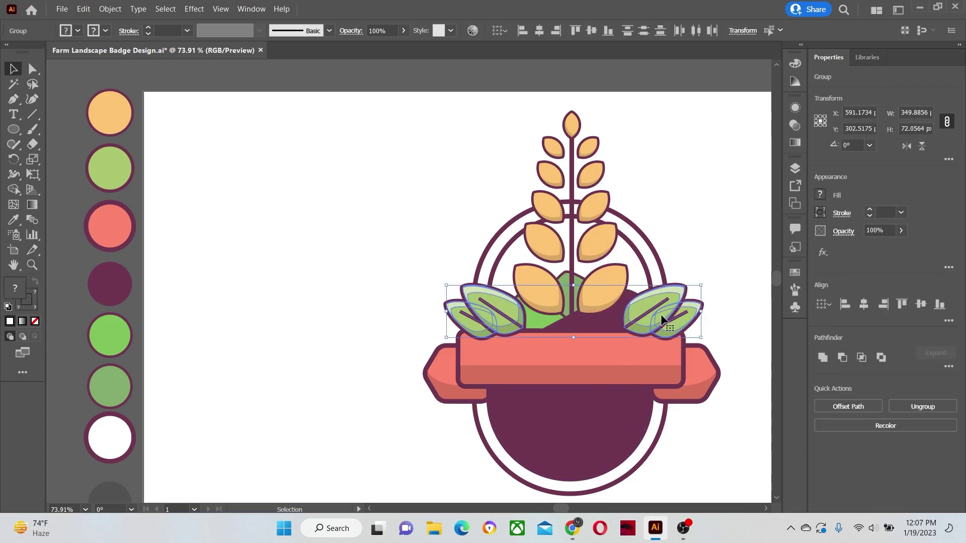
key(ctrl)
key(ctrl+bracketleft)
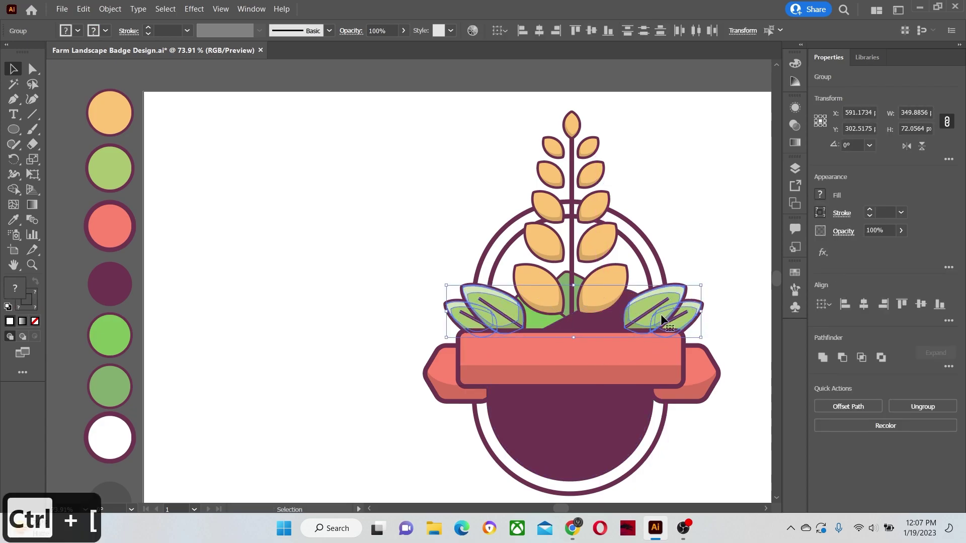
click(388, 305)
Step: Add the text FARMER at 72 pt in Bahnschrift Light in the empty area beside the badge
click(31, 265)
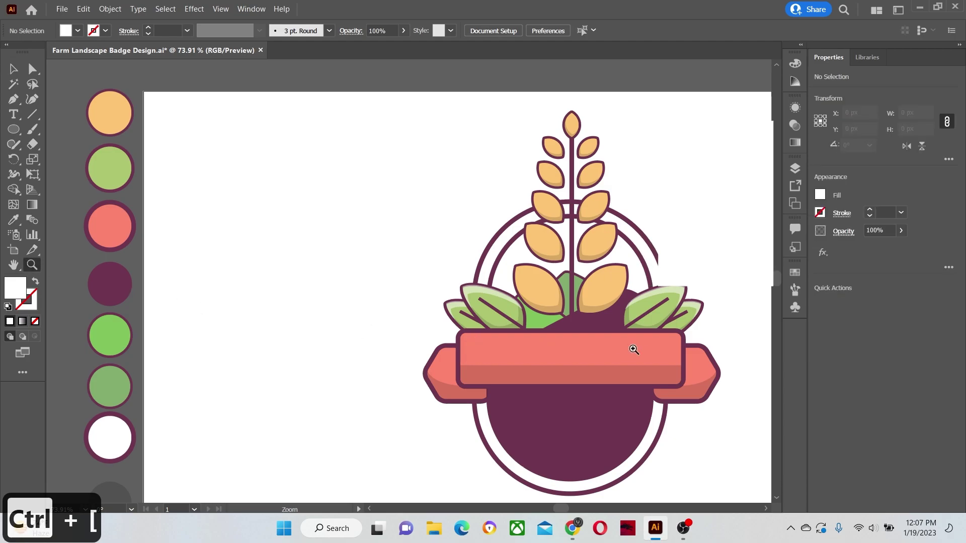
drag(701, 352, 479, 278)
key(space)
key(space)
key(v)
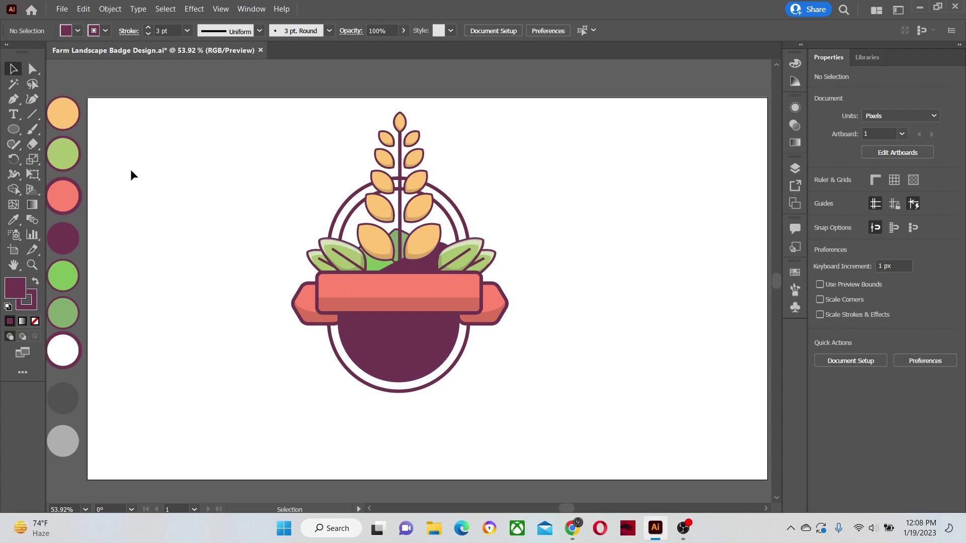
click(13, 115)
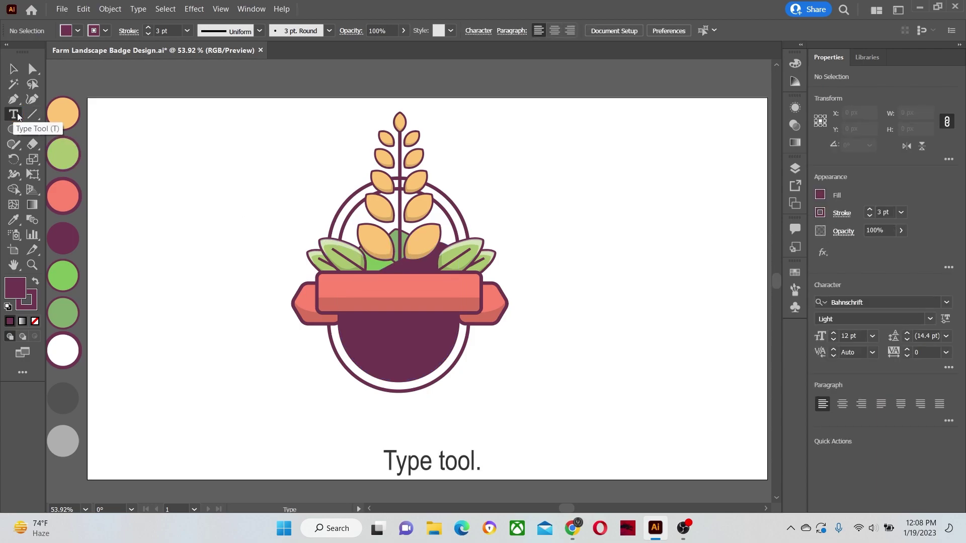
click(556, 168)
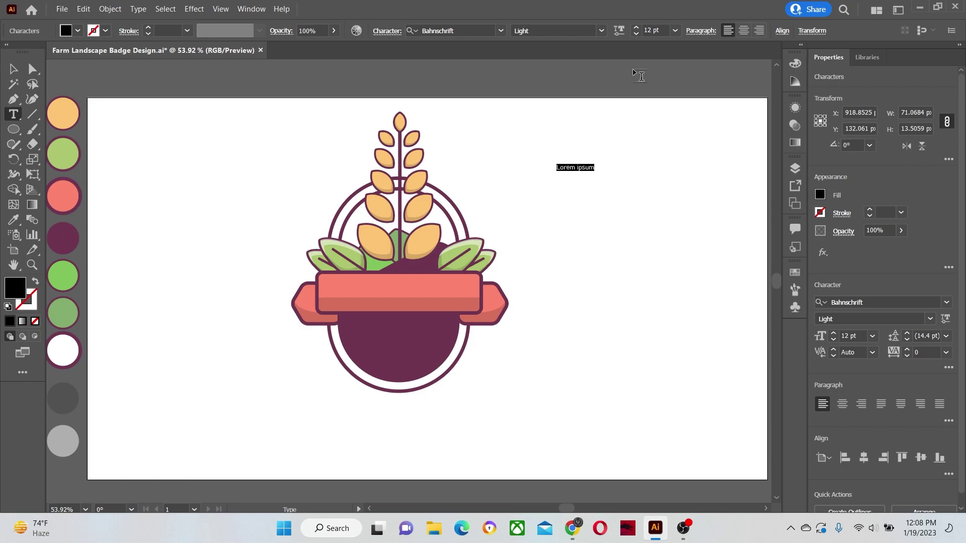
click(675, 30)
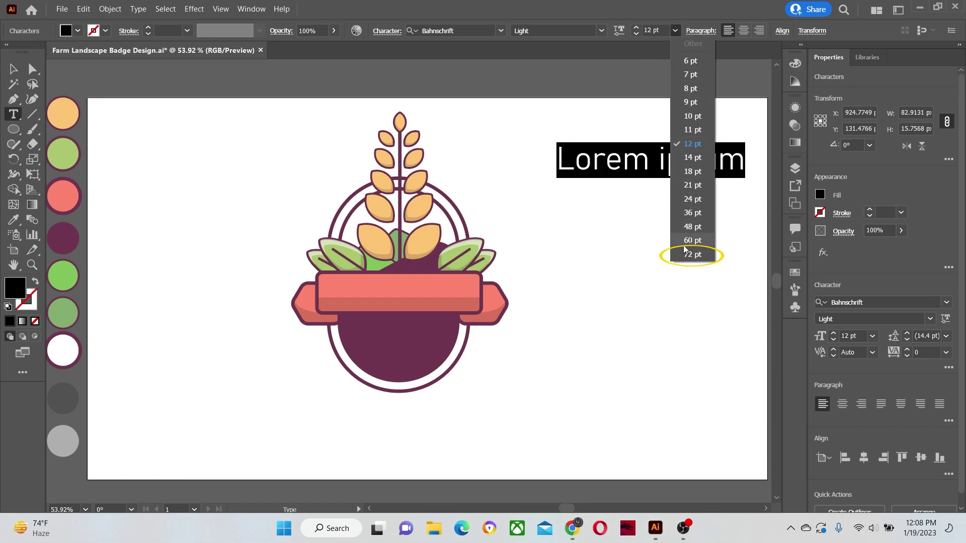
click(689, 255)
key(Caps_Lock)
text(F)
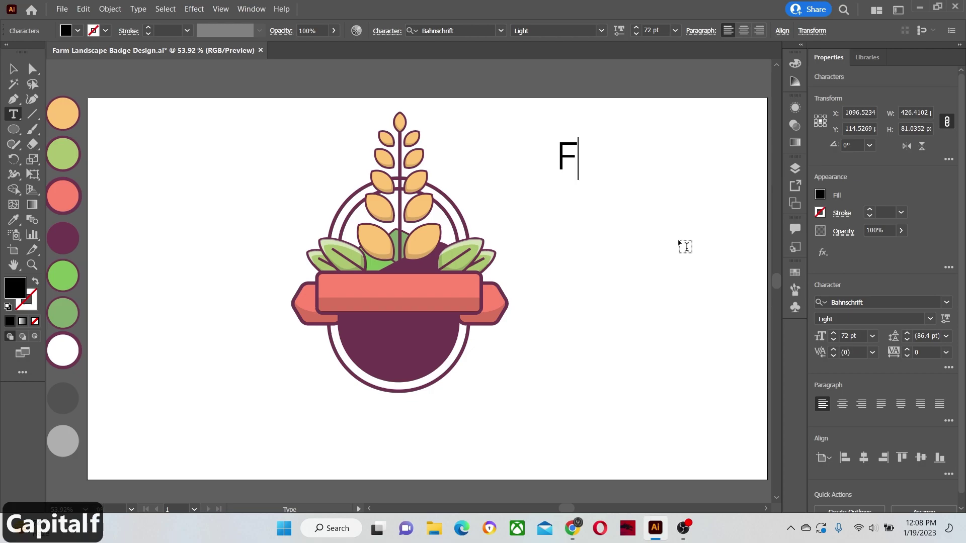
text(ARMER)
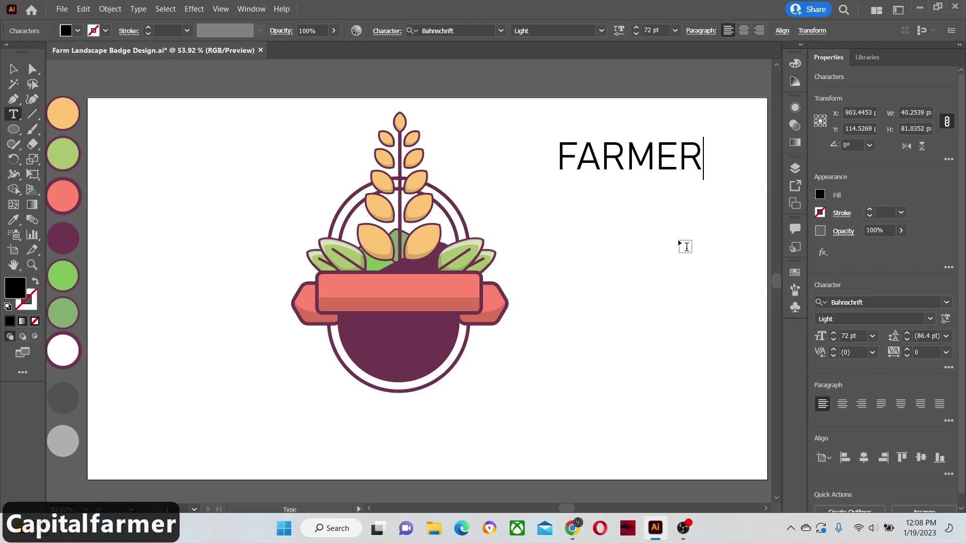
Step: Set the FARMER text's font style to Bold
key(Escape)
click(603, 32)
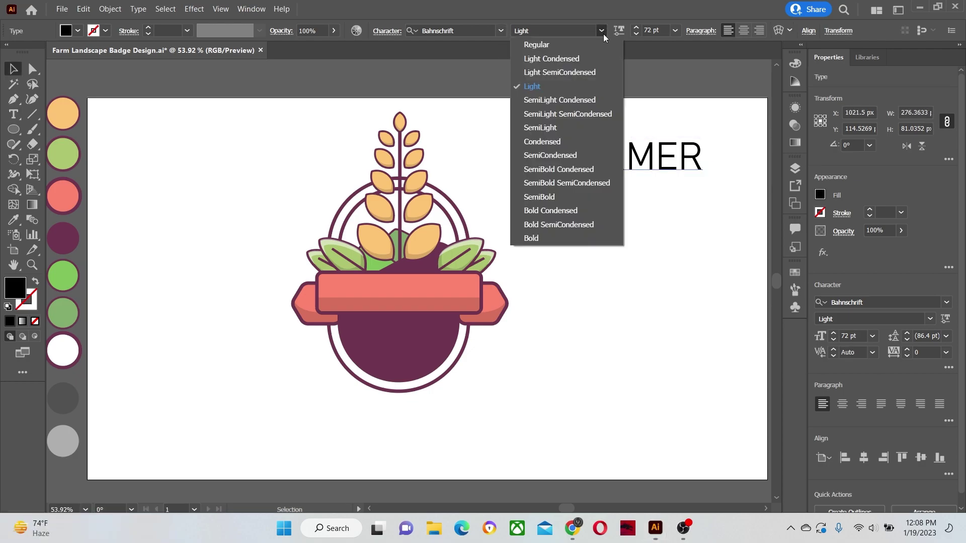
click(538, 234)
Step: Fit FARMER onto the ribbon's front at about 65 pt and give it the badge's dark purple fill and stroke
drag(653, 157, 409, 296)
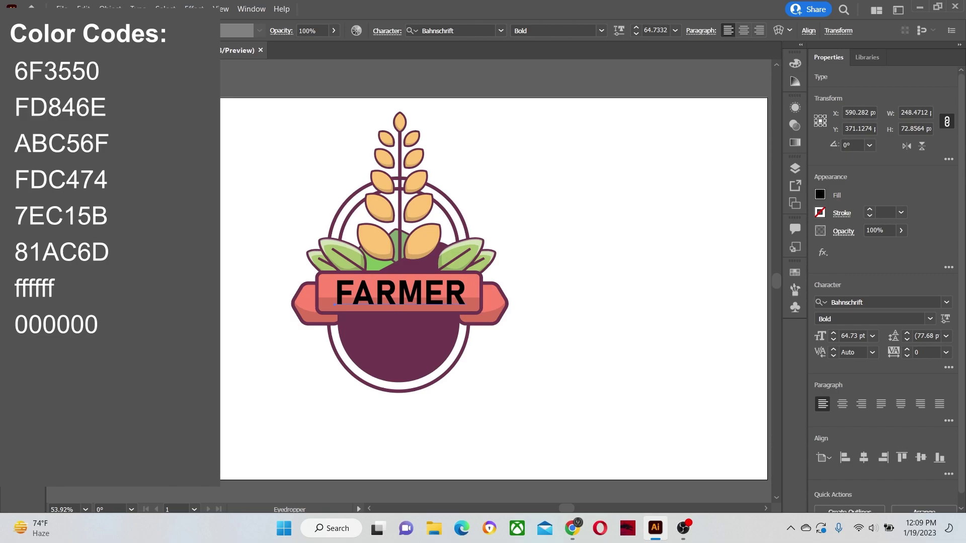
click(398, 347)
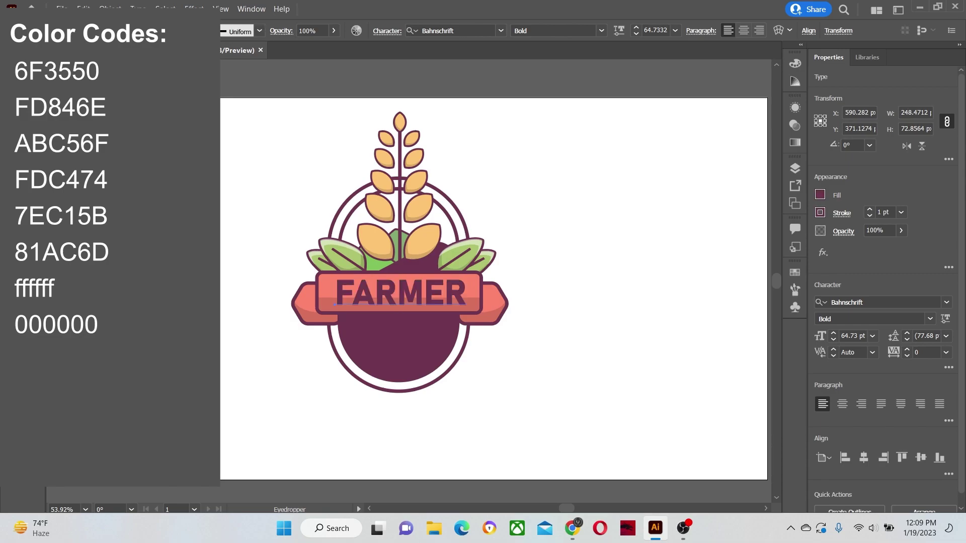
key(ctrl+shift+a)
Step: Add SAIF and, below it, DESIGN as two separate 72 pt Bahnschrift Bold texts in the empty area beside the badge
key(t)
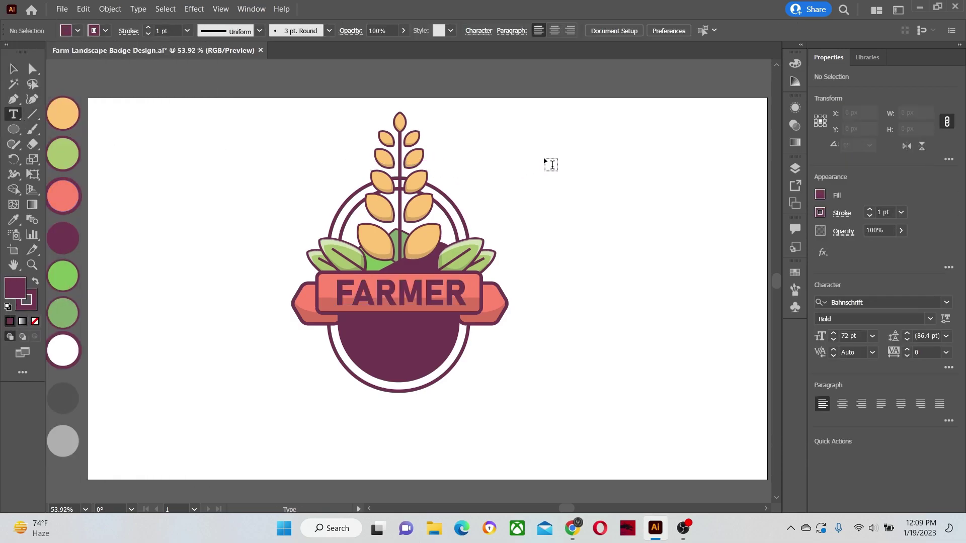
click(546, 159)
text(SAIF)
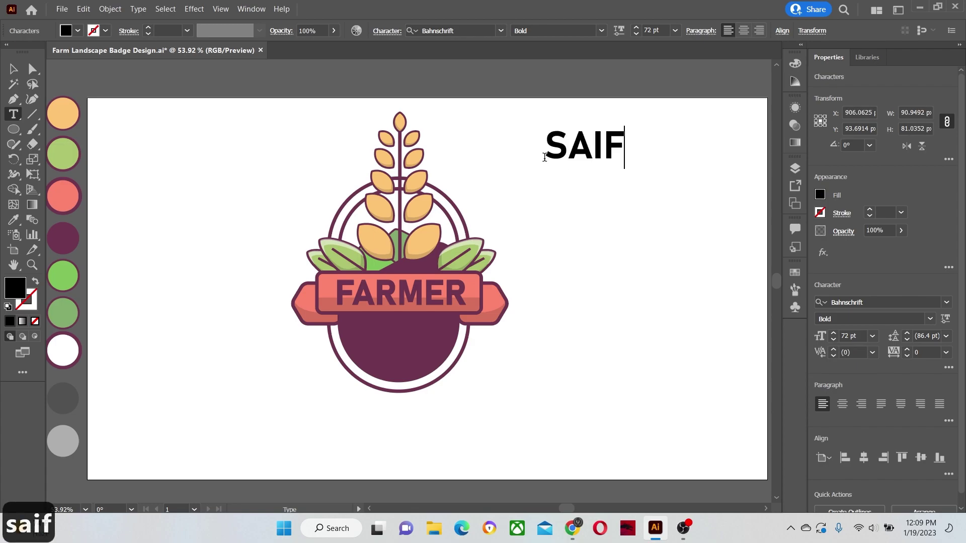
ctrl+click(555, 208)
click(548, 201)
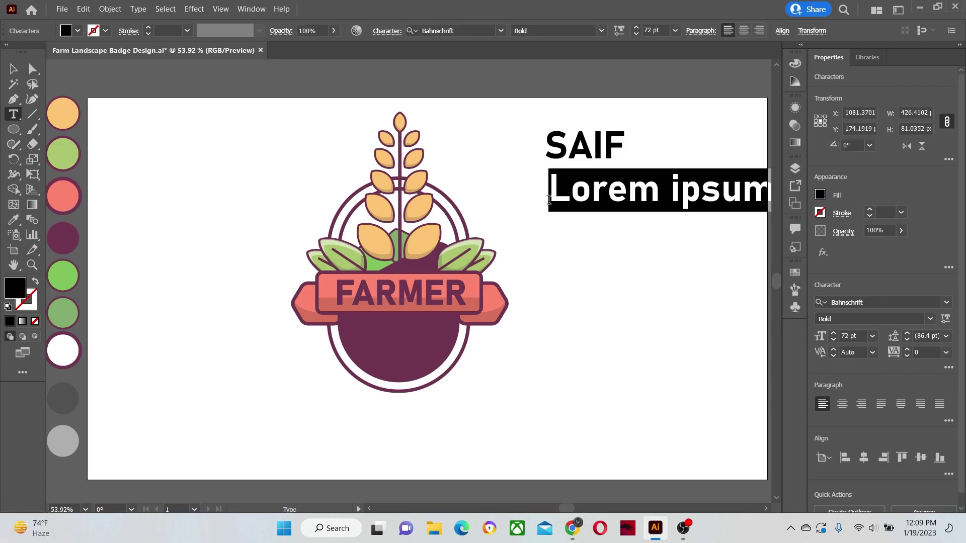
text(DESIGN)
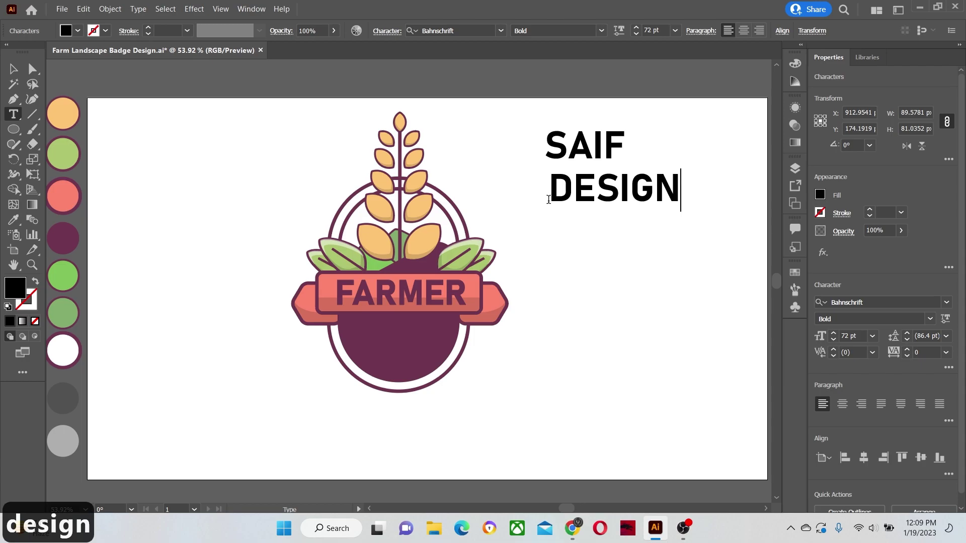
key(Escape)
Step: Scale DESIGN to SAIF's width at about 42.6 pt in the Light style, and move SAIF down close above it
drag(554, 186, 550, 185)
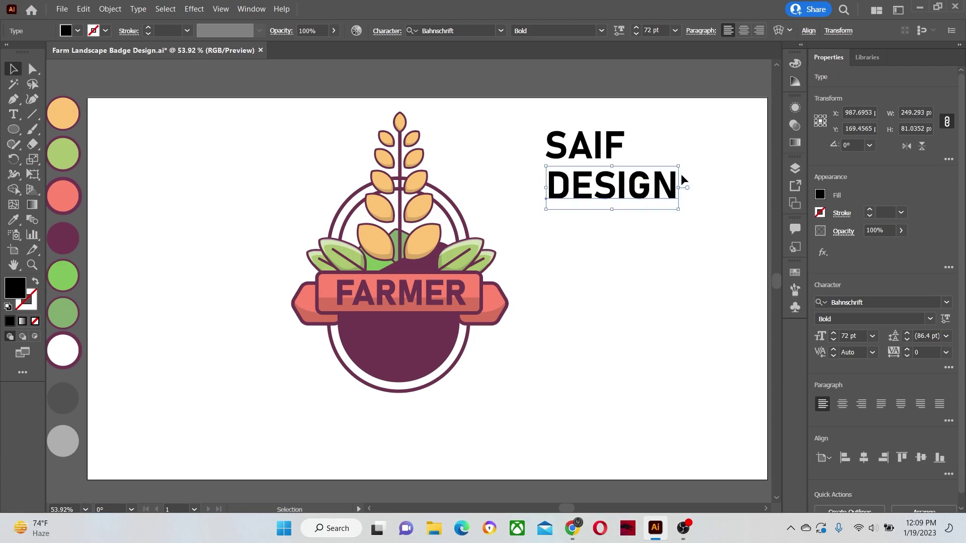
drag(679, 169, 624, 179)
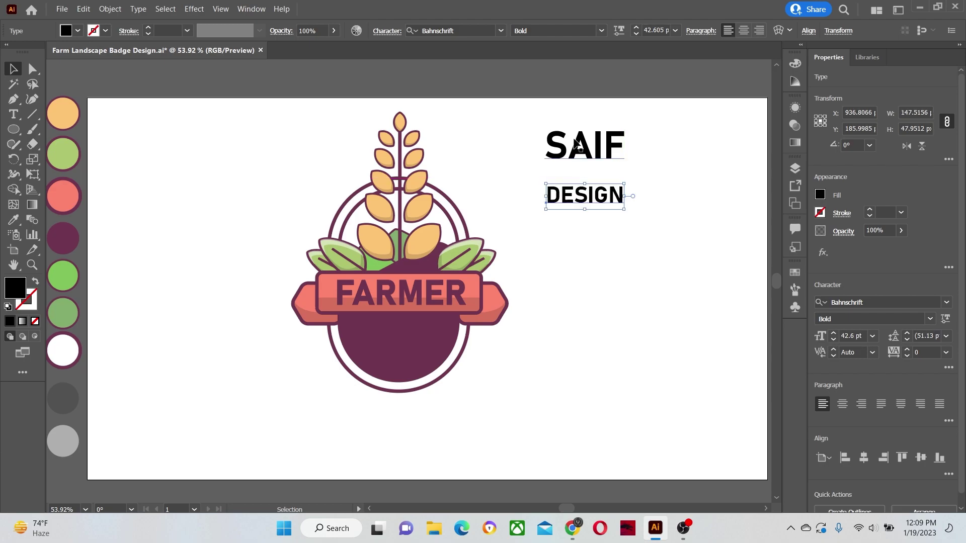
click(600, 32)
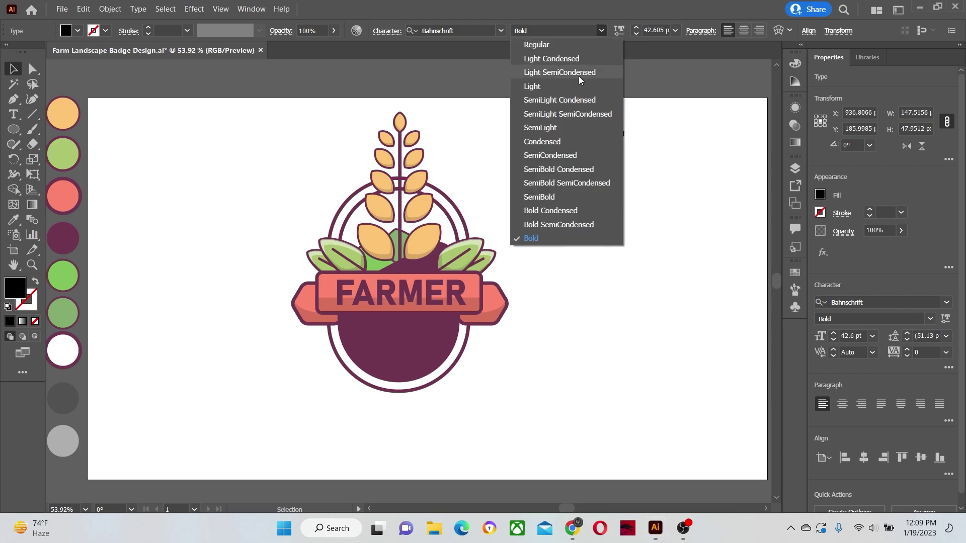
click(554, 85)
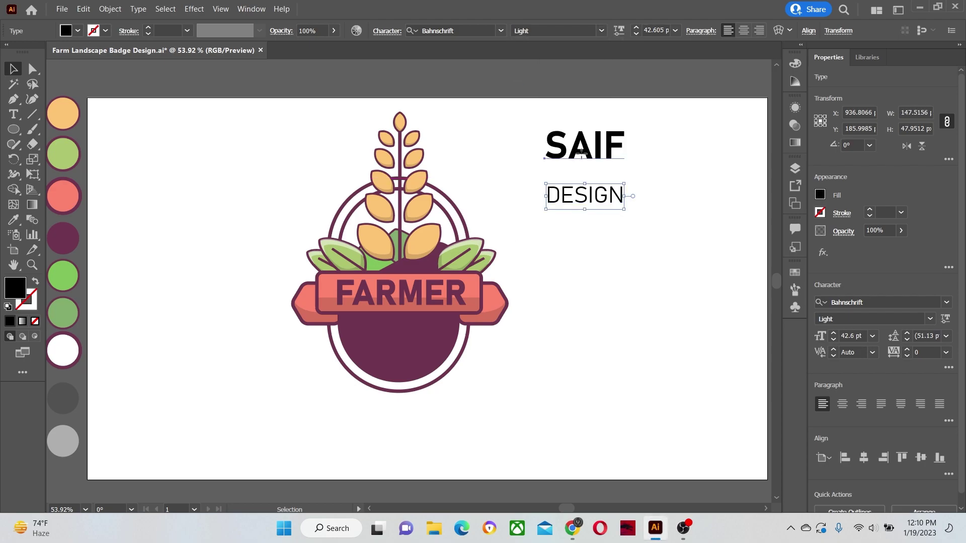
drag(582, 158, 583, 177)
Step: Recolour the SAIF and DESIGN texts white and centre them in the dark purple area below the ribbon
click(13, 219)
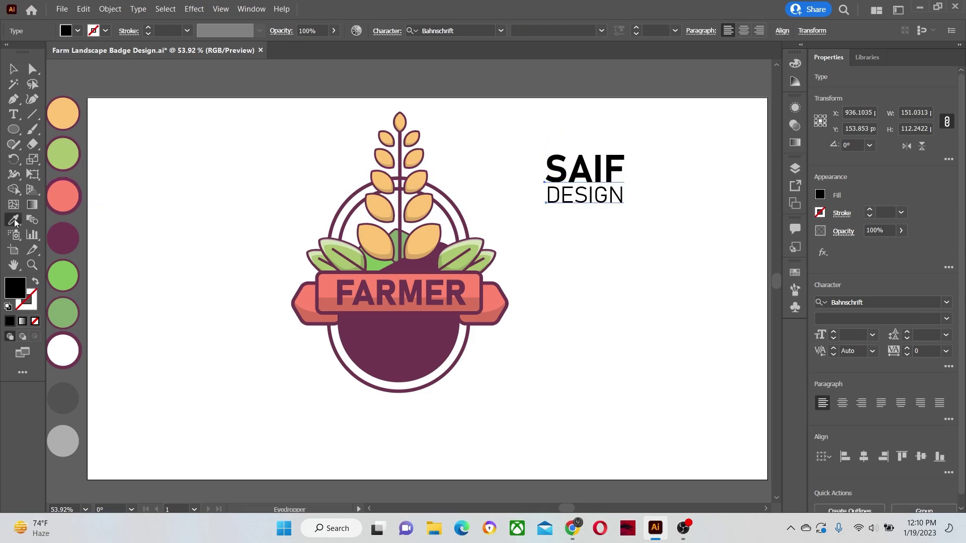
click(164, 152)
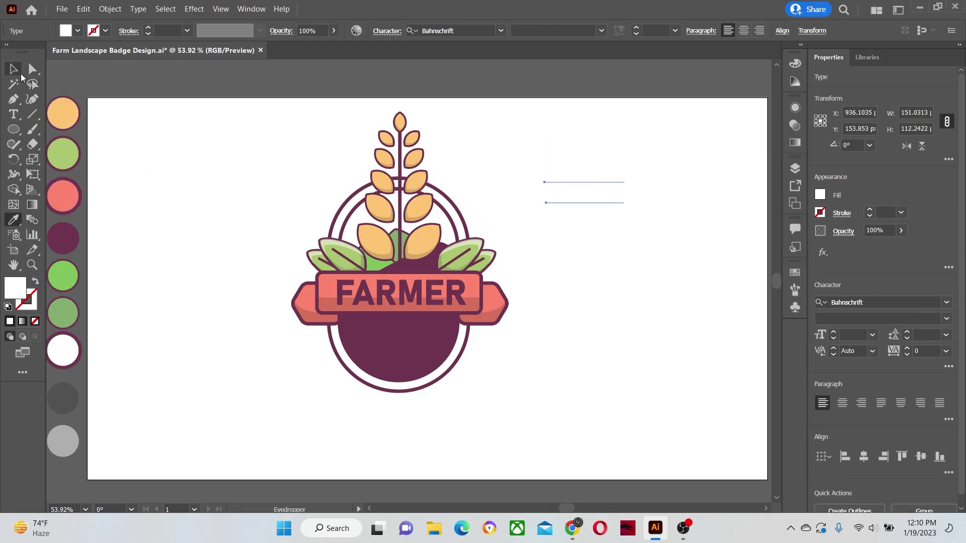
click(19, 73)
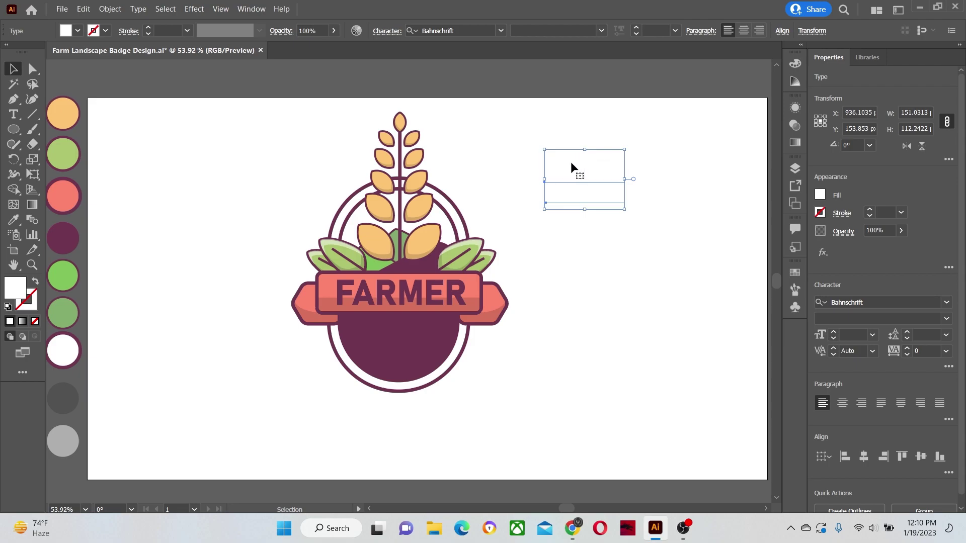
drag(566, 165, 434, 318)
click(518, 333)
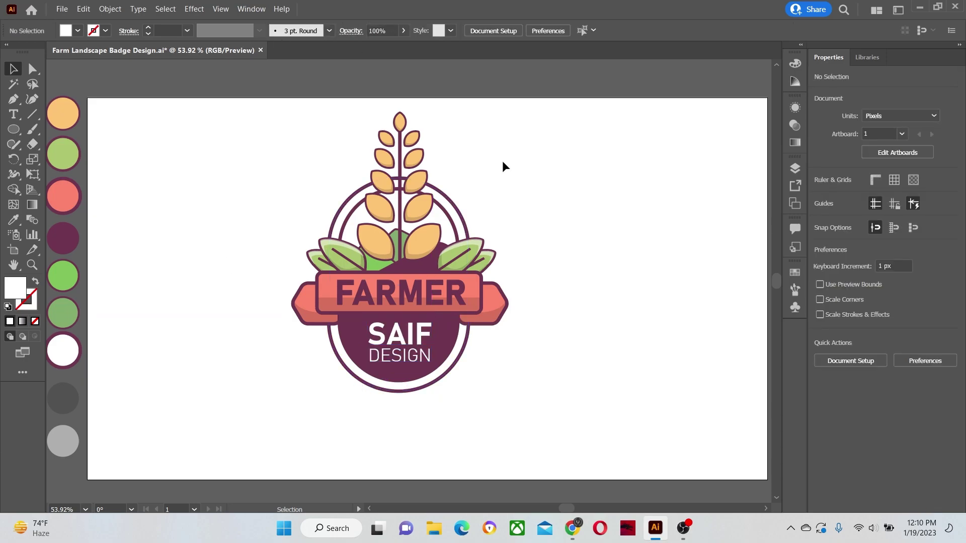